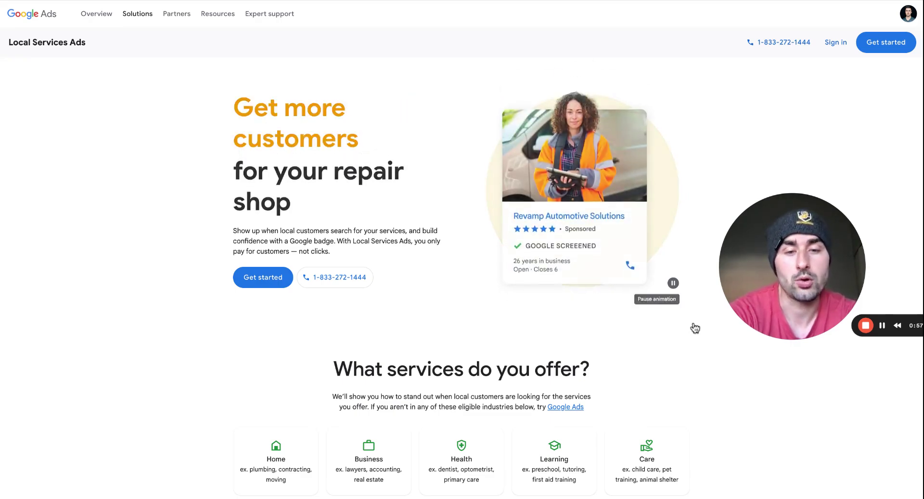
- Examine the Local Services Ads landing page and the service categories it offers
scroll(693, 326, down, 5)
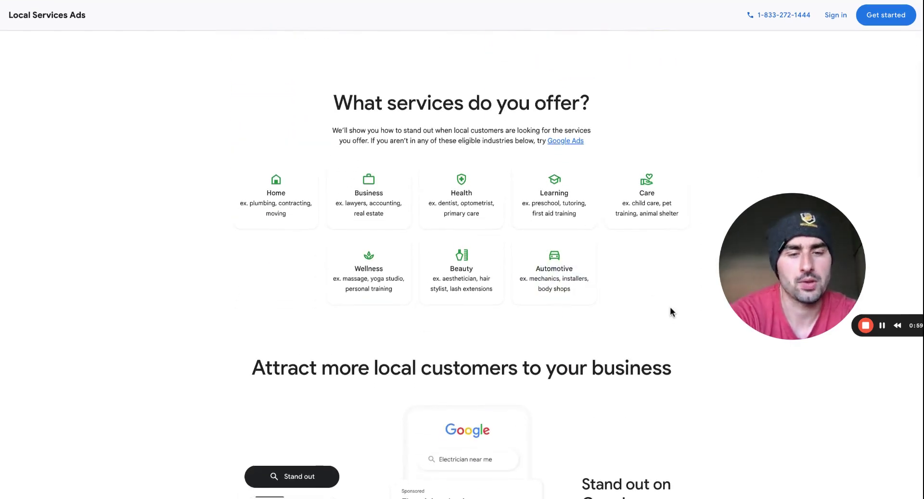
scroll(671, 314, down, 2)
scroll(593, 188, up, 2)
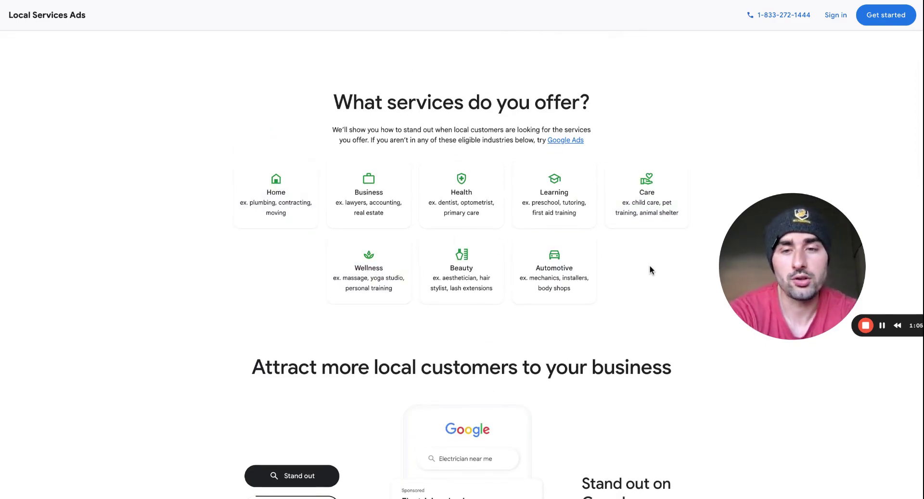
scroll(652, 268, up, 1)
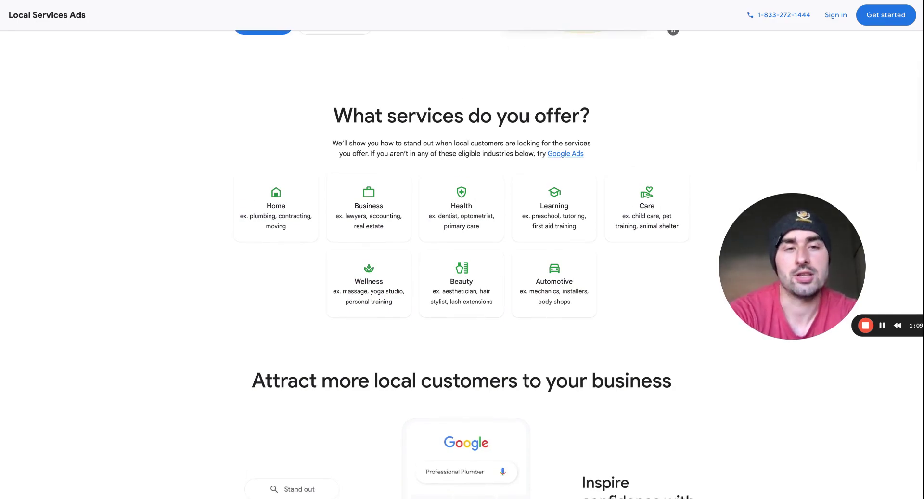
scroll(462, 260, up, 5)
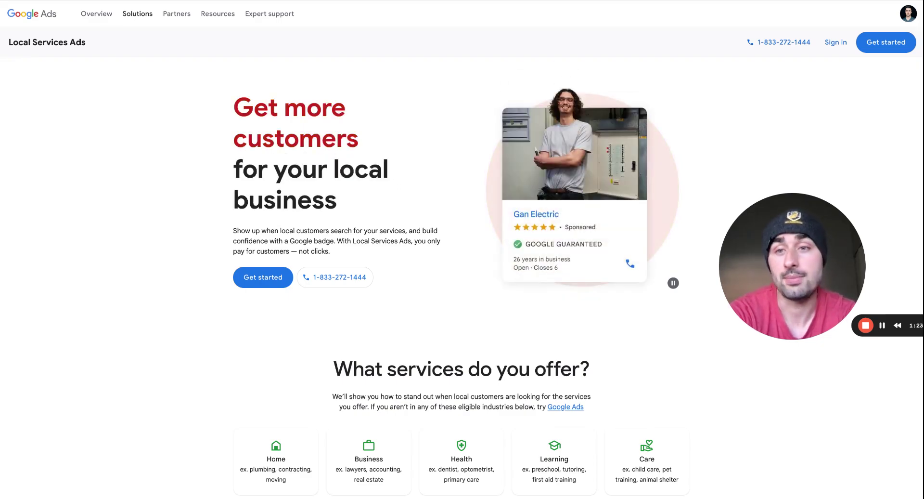
scroll(722, 200, down, 3)
scroll(722, 197, up, 3)
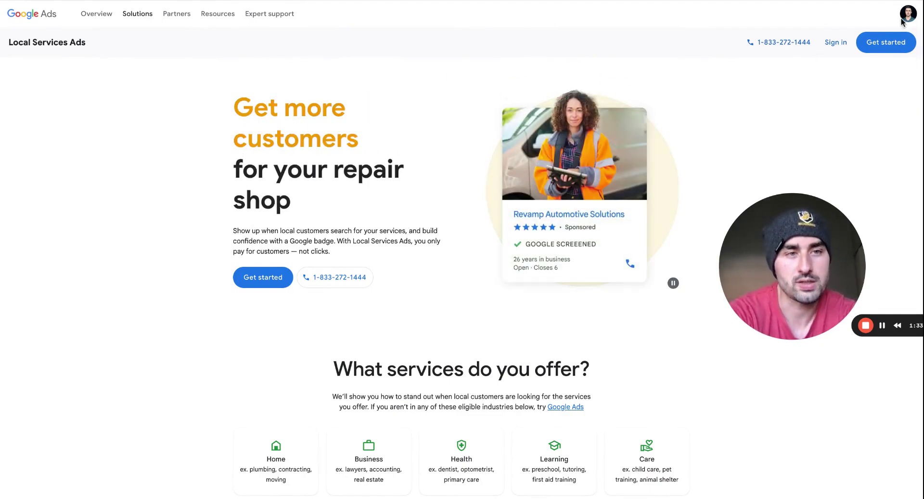
- Start the Local Services Ads signup and fill in the eligibility location with Pennsylvania and the business ZIP code
click(894, 45)
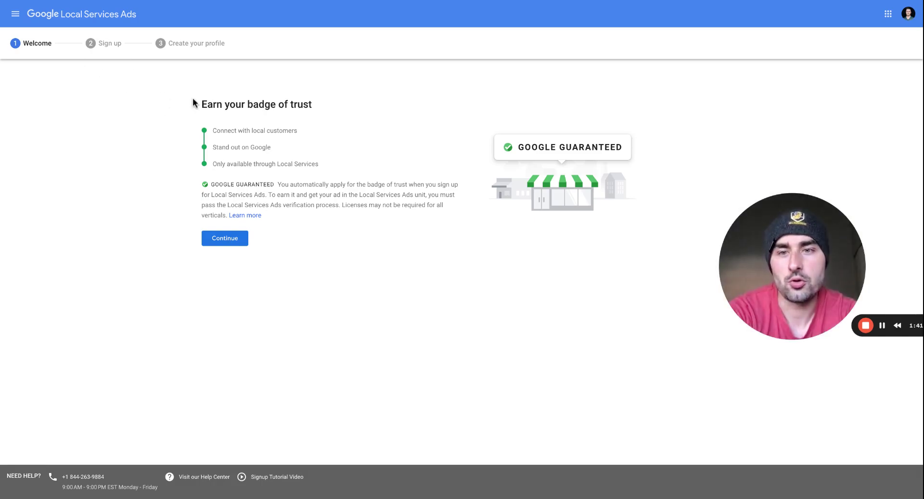
click(226, 240)
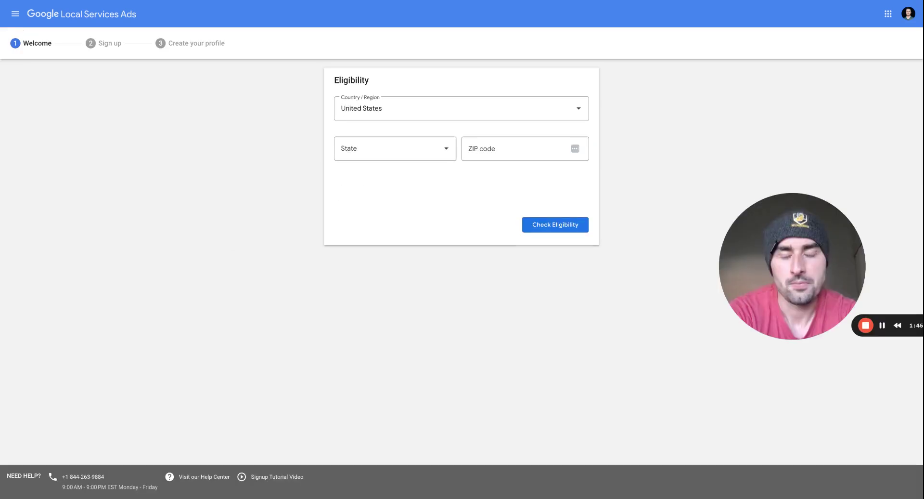
click(383, 157)
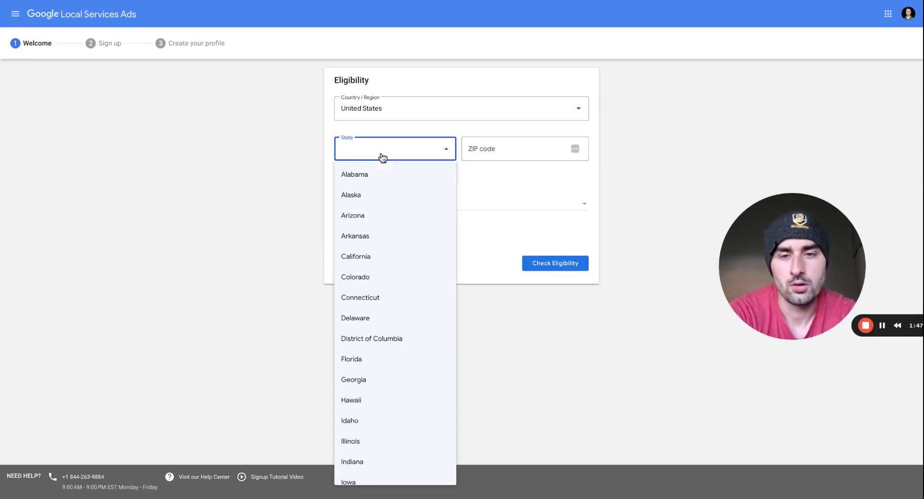
key(p)
key(Return)
click(520, 144)
text(19130)
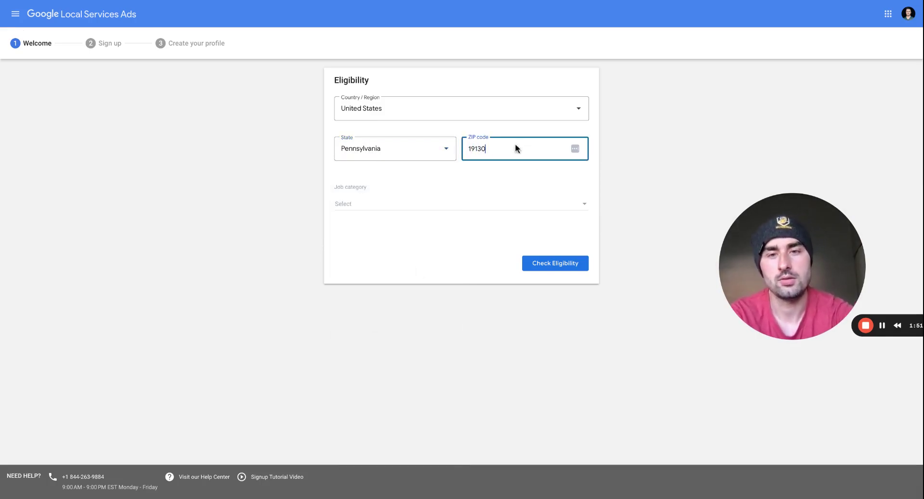
- Choose Real estate as the job category and submit the eligibility check
click(367, 204)
scroll(413, 262, down, 5)
scroll(412, 261, down, 10)
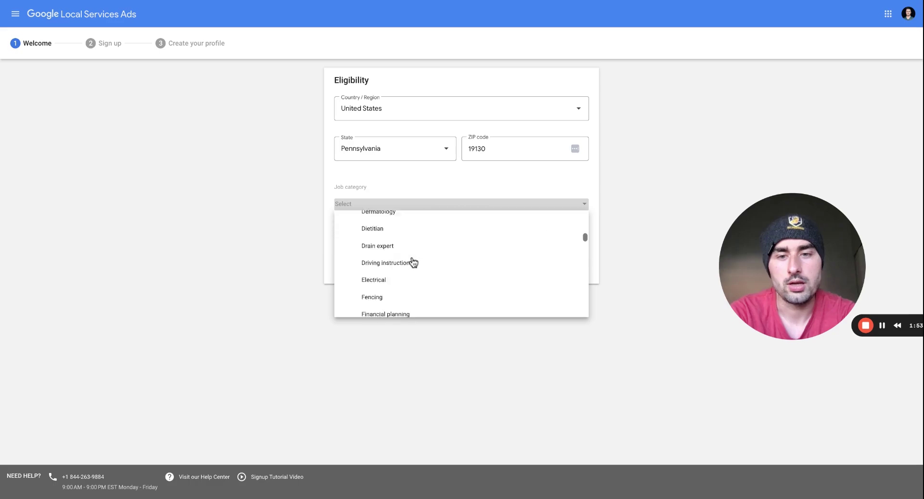
scroll(423, 259, down, 8)
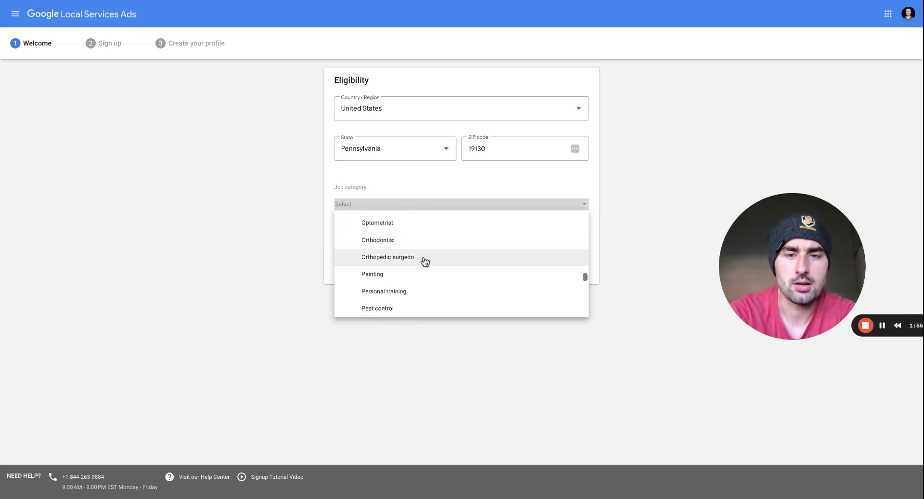
scroll(457, 263, down, 5)
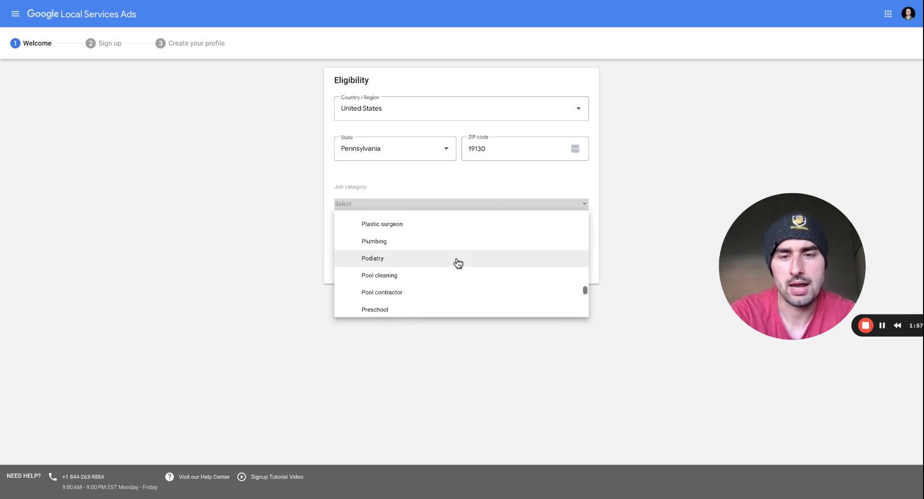
click(421, 232)
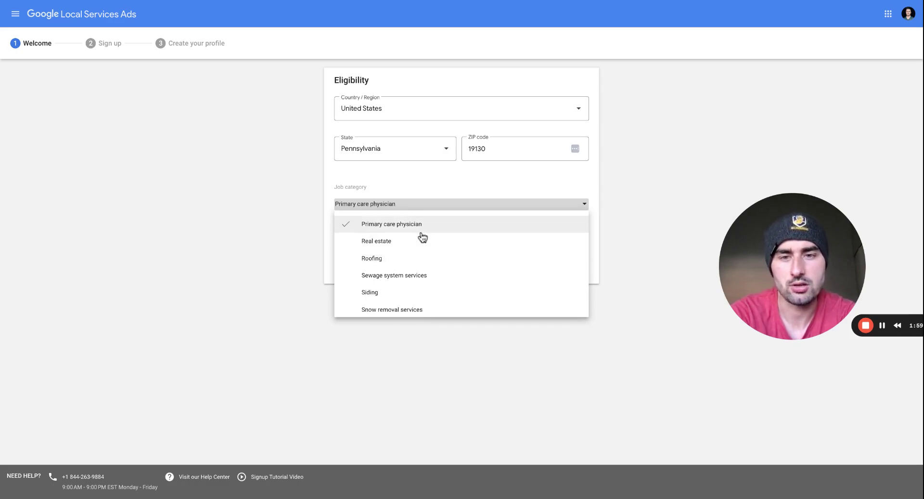
click(422, 241)
click(422, 226)
click(637, 206)
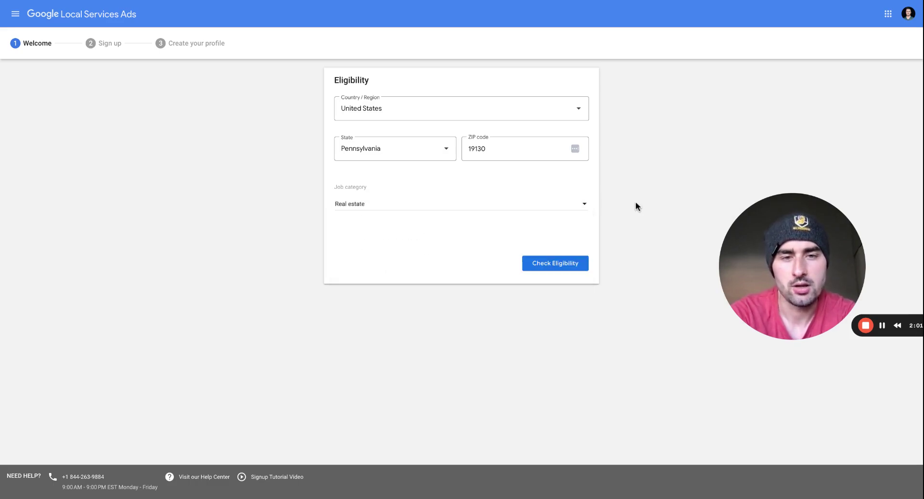
click(565, 264)
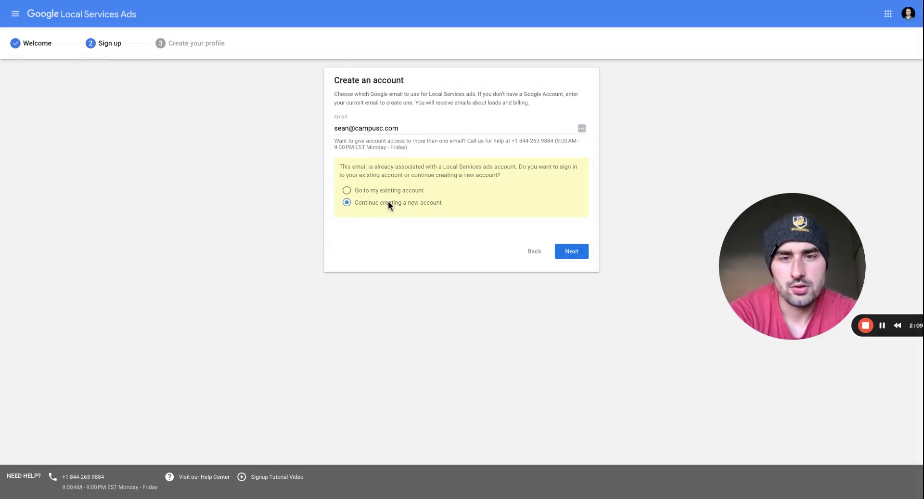
- Continue creating a new account and fill in the business name, with the phone, owner and address details from the saved profile
click(573, 256)
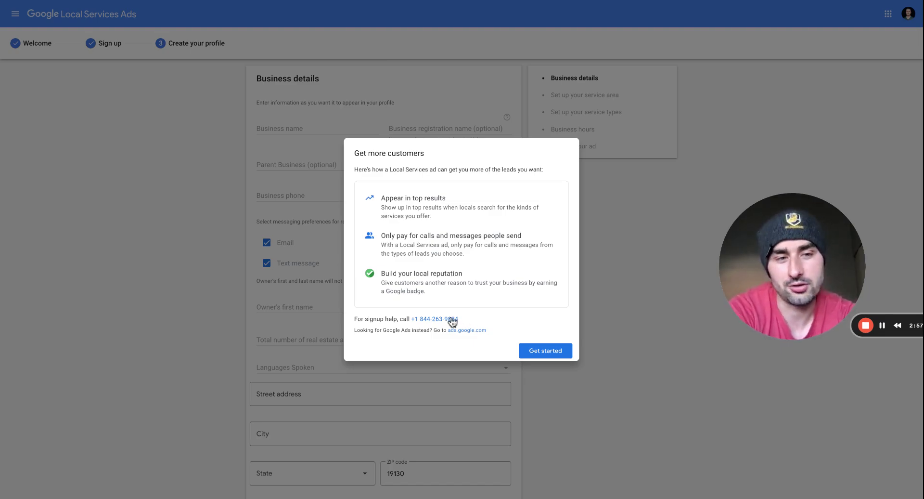
click(548, 352)
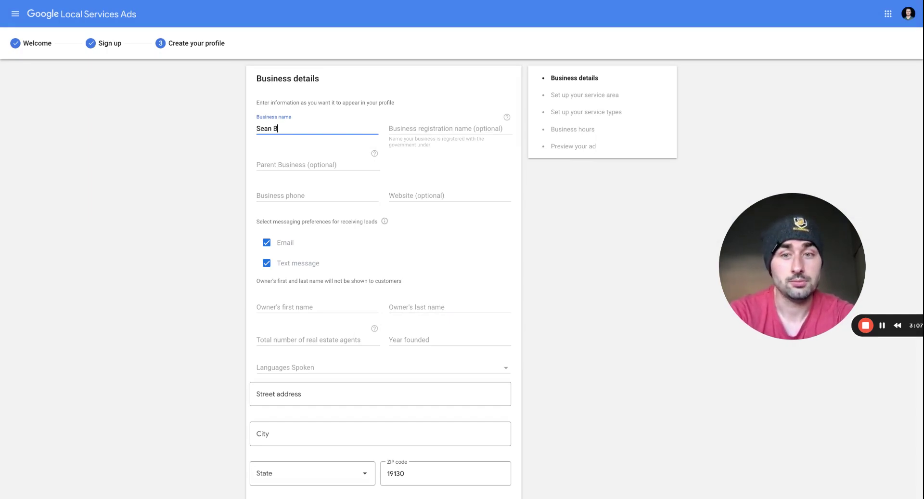
click(319, 194)
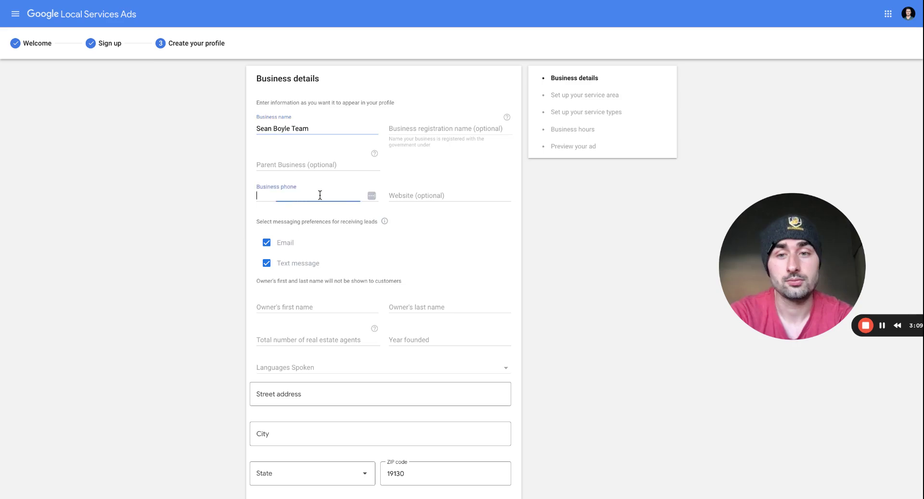
click(342, 223)
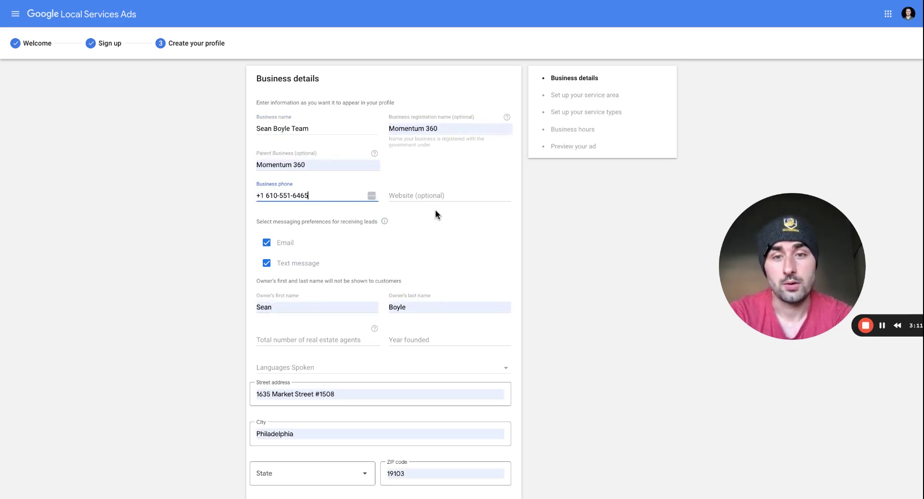
- Set the total number of real estate agents to 1, the year founded to 2020 and the spoken language to English
scroll(429, 200, down, 3)
click(332, 203)
text(1)
click(445, 199)
text(2020)
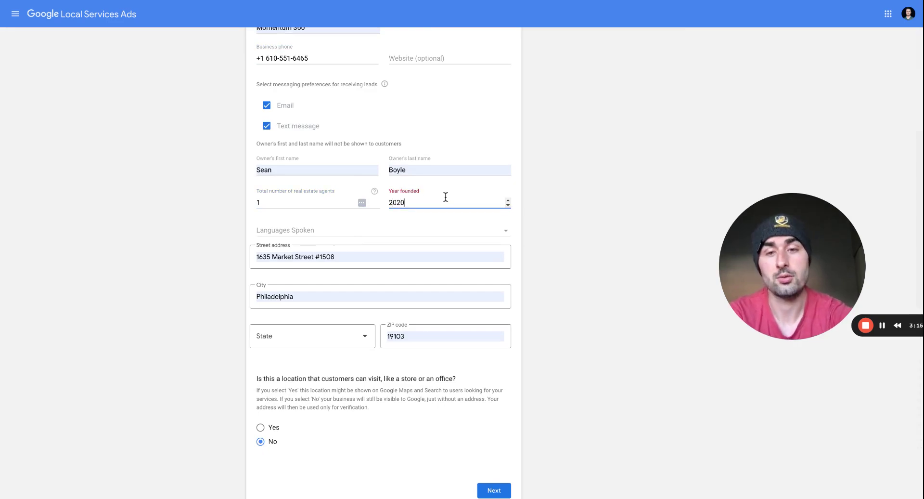
click(368, 232)
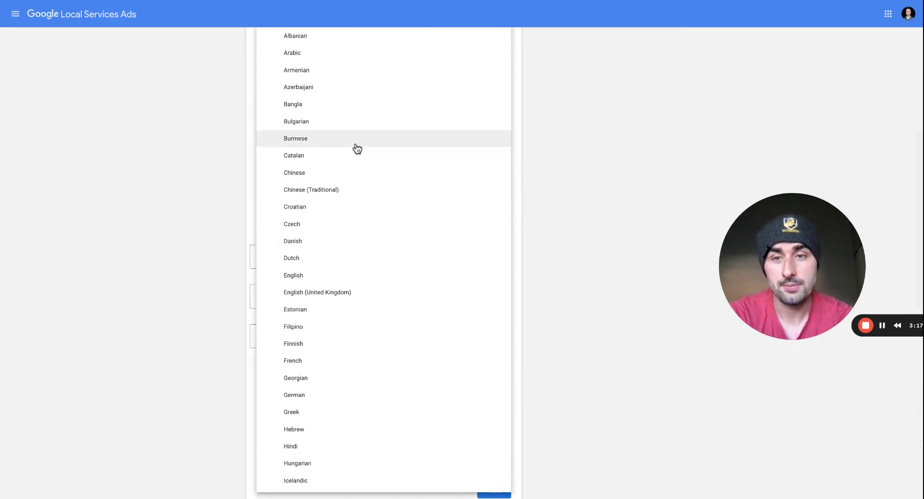
click(614, 207)
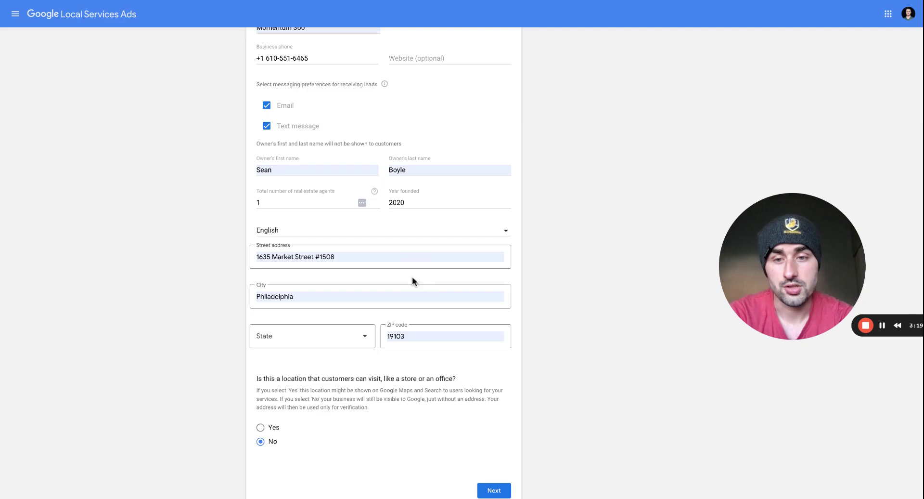
- Set the business state to Pennsylvania, mark the location as one customers can visit, and submit the business details
scroll(412, 277, down, 1)
click(308, 276)
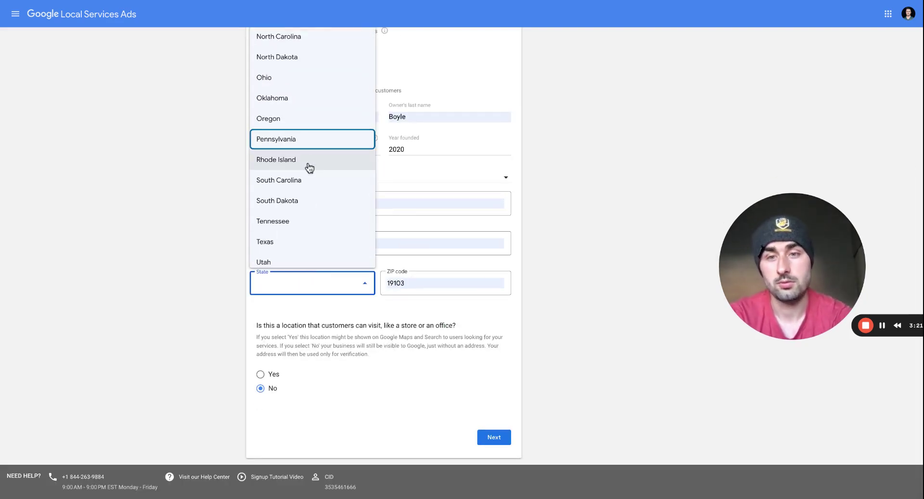
click(302, 144)
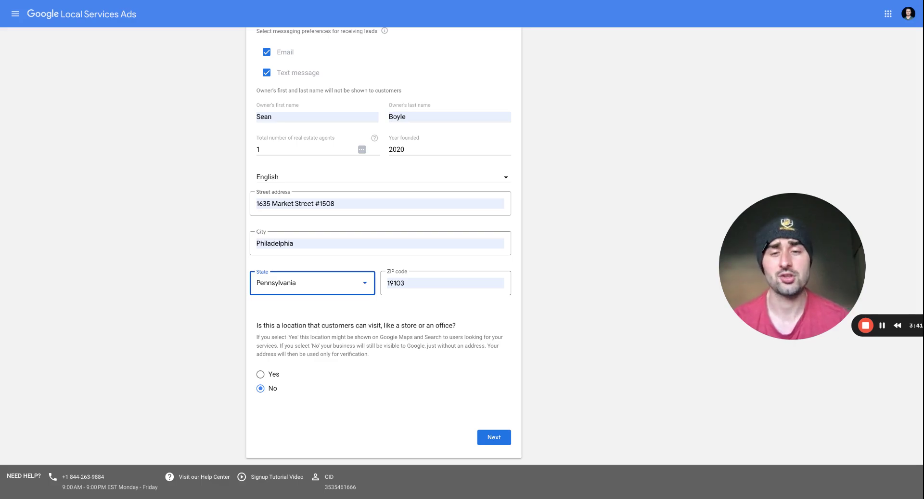
click(261, 374)
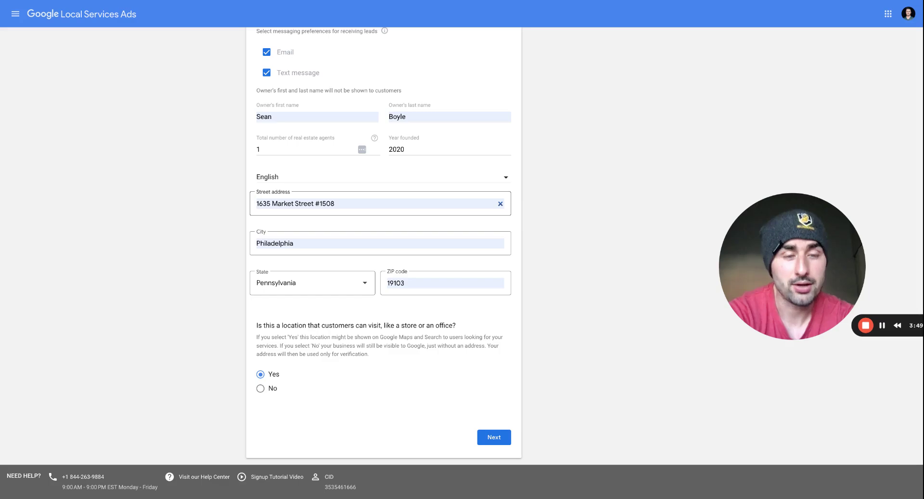
click(494, 438)
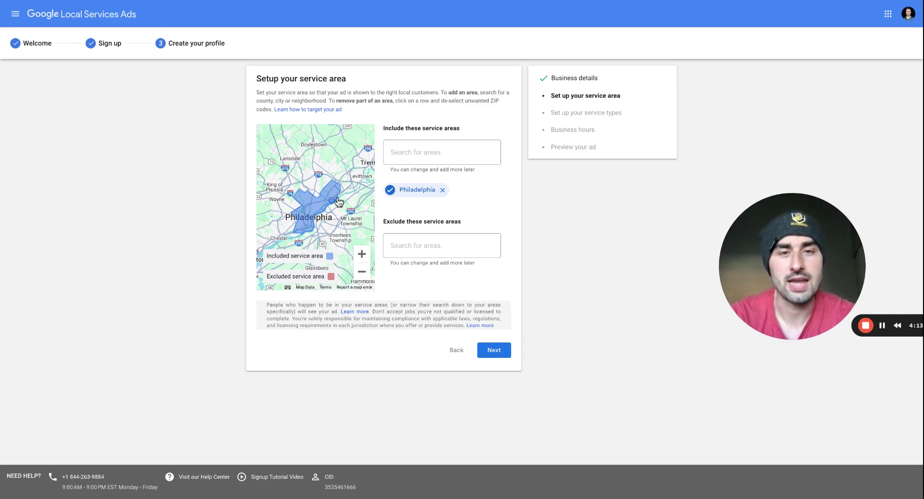
- Add Philadelphia County, PA to the included service areas
click(445, 153)
text(phila)
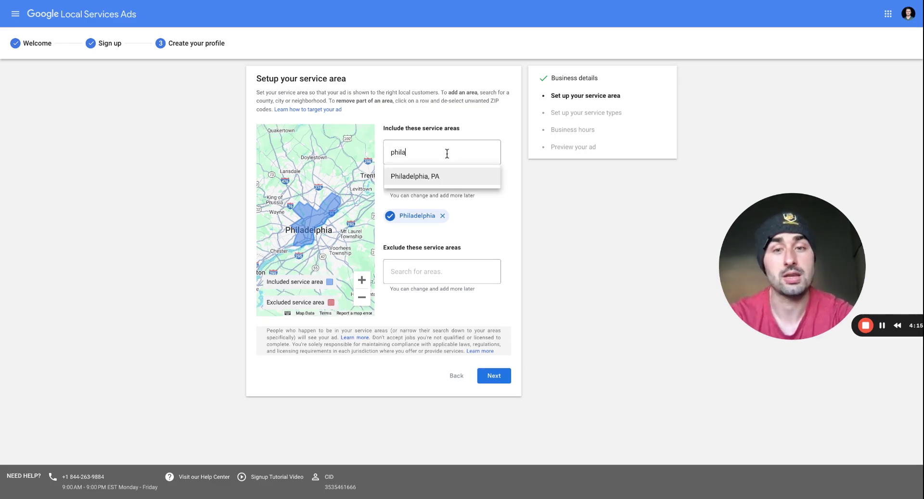
text(delphia coun)
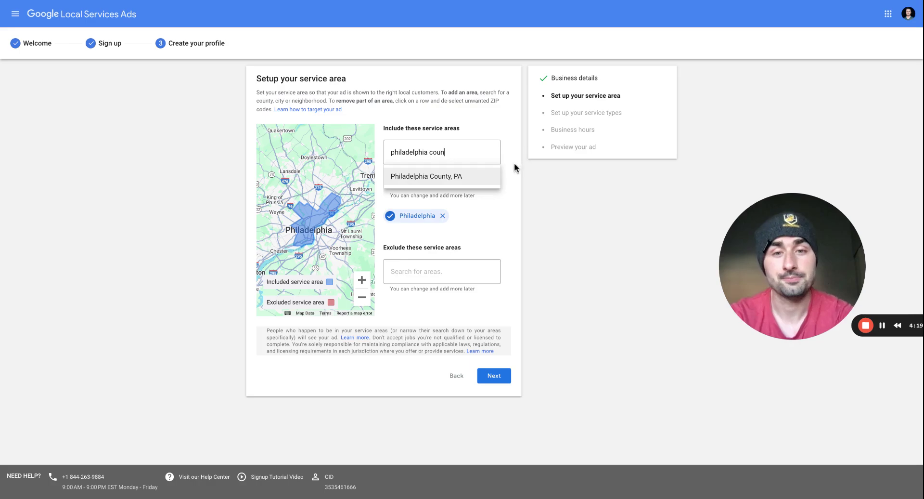
click(452, 176)
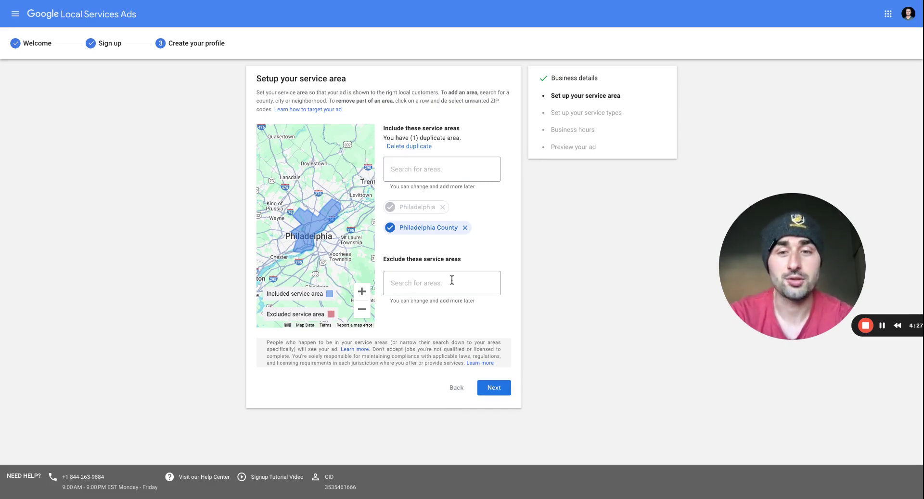
- Exclude New Jersey and Ardmore, PA from the service areas and check the coverage on the map
text(new)
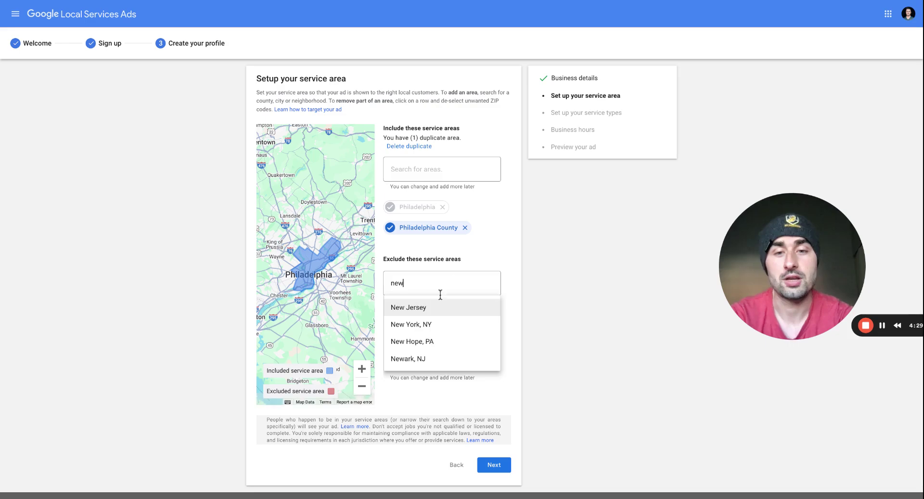
click(407, 308)
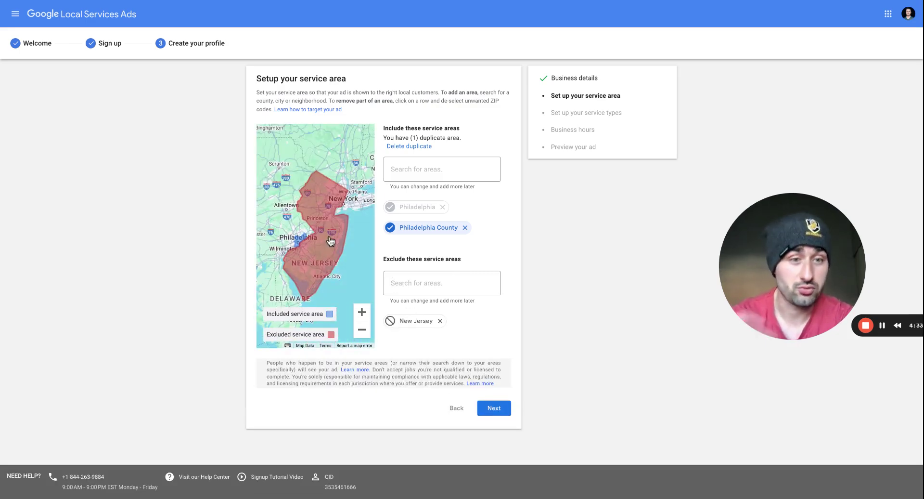
scroll(299, 244, up, 1)
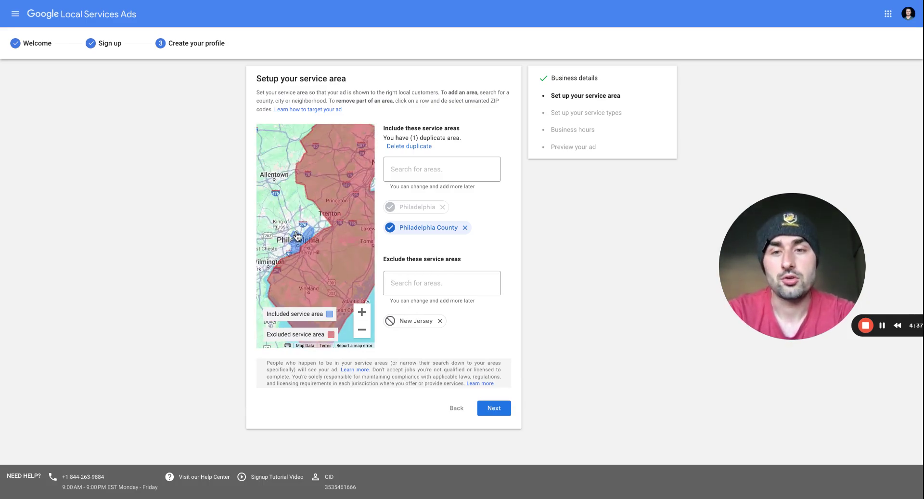
scroll(300, 240, up, 2)
scroll(306, 246, down, 1)
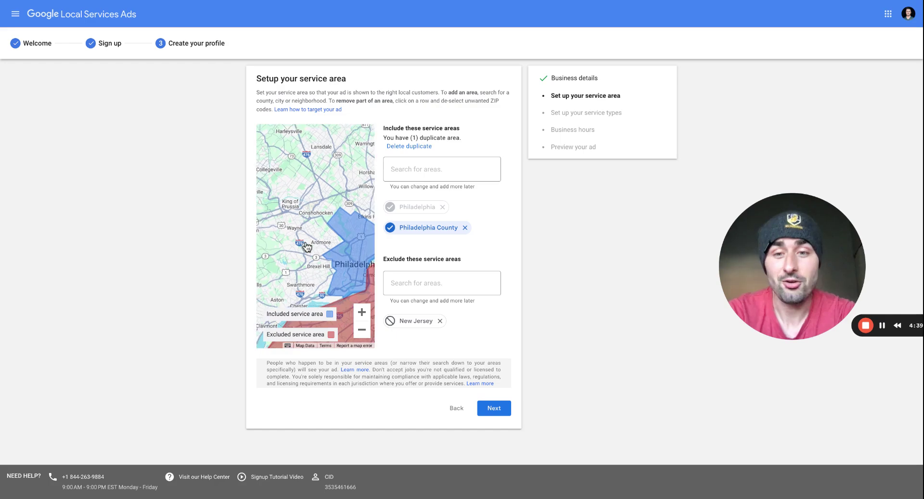
click(427, 283)
text(ardmore)
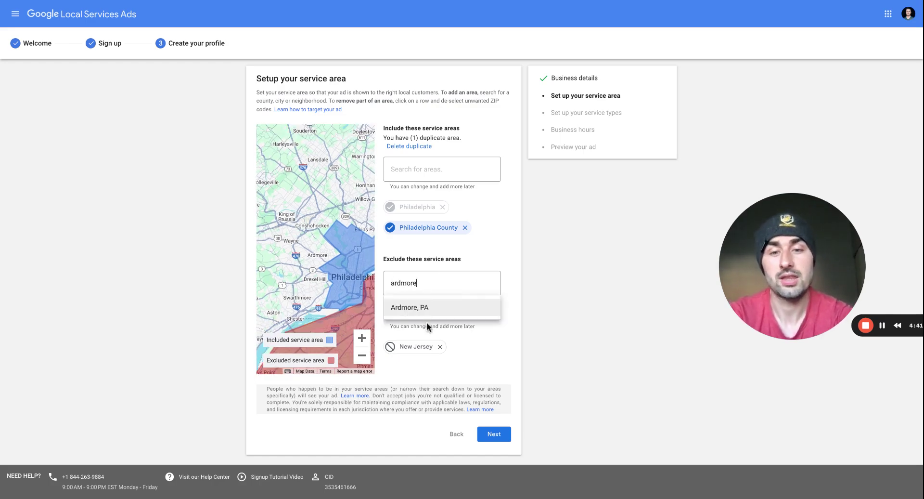
click(422, 307)
scroll(277, 240, up, 3)
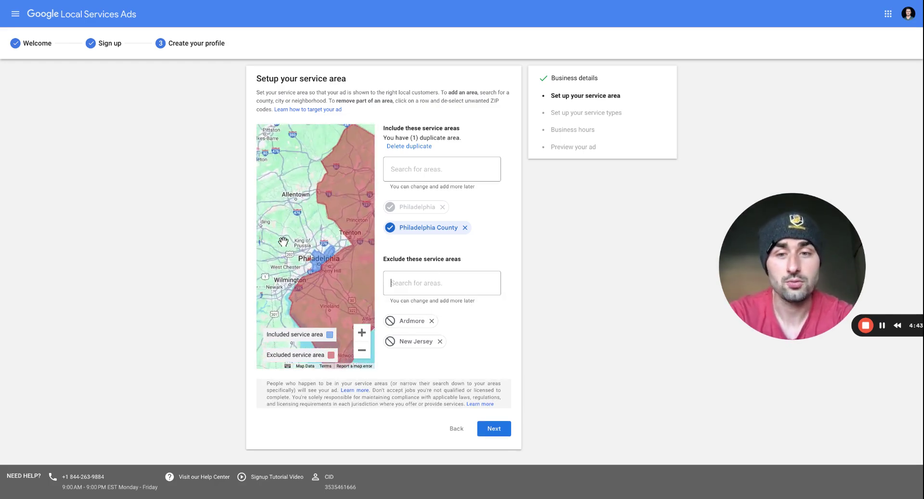
- Submit the service areas and select buyer's agent, seller's agent, new construction, luxury properties, first time home buyer and rentals as offered services
drag(337, 284, 317, 238)
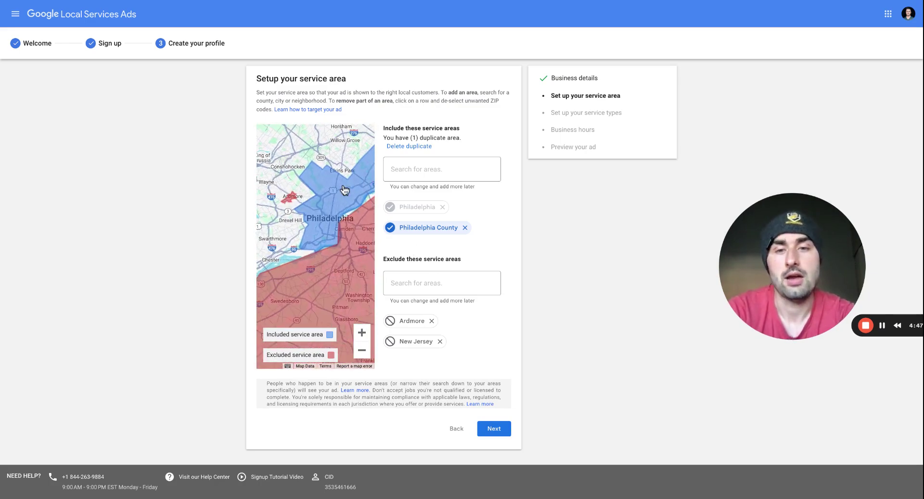
click(502, 430)
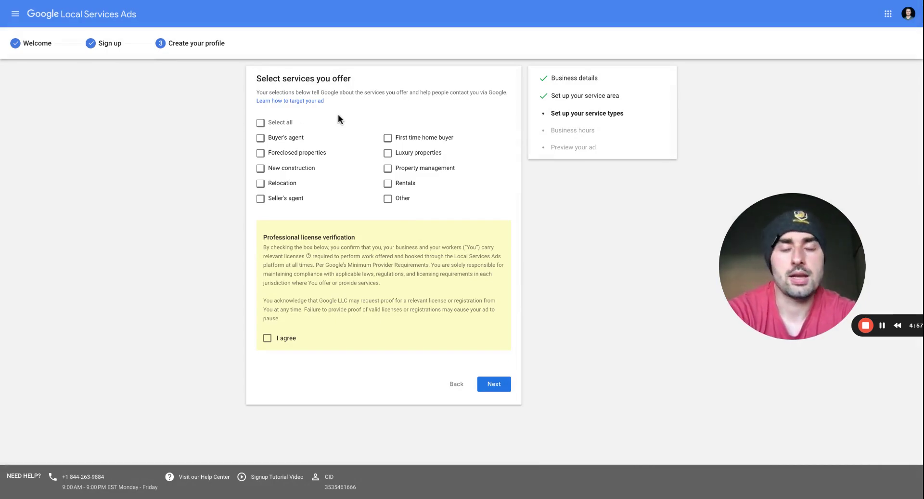
click(262, 138)
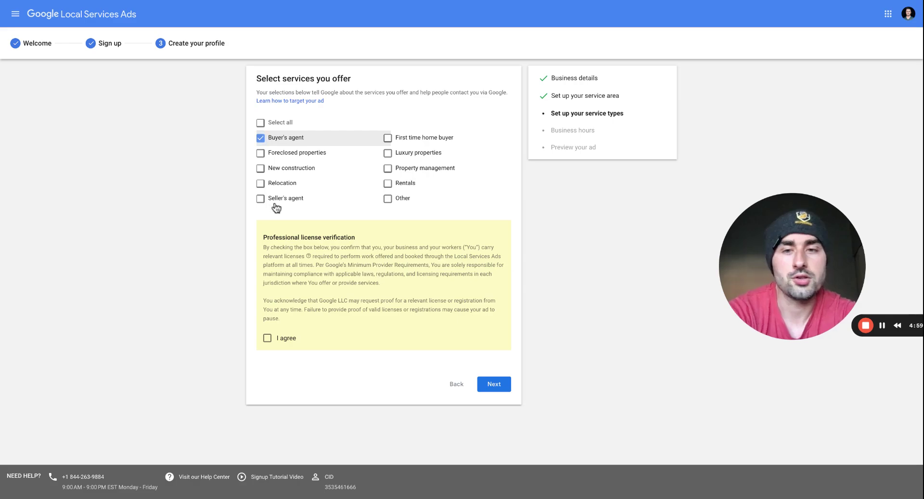
click(260, 199)
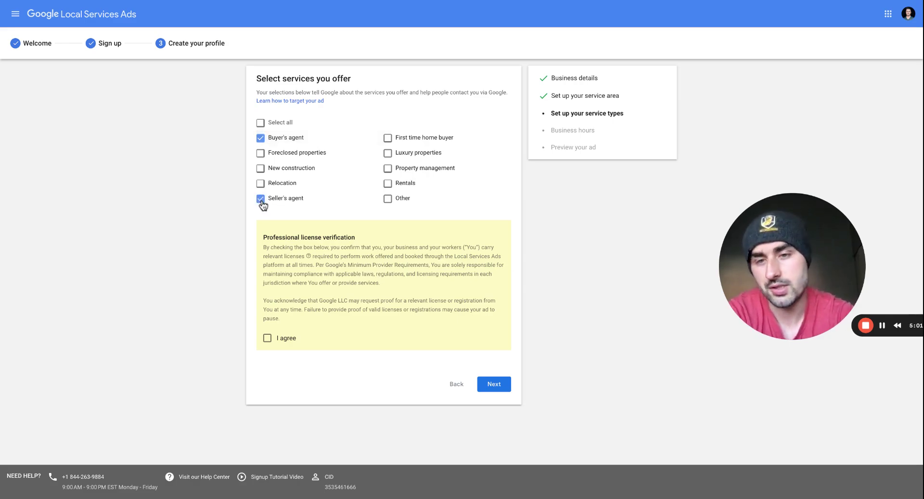
click(261, 168)
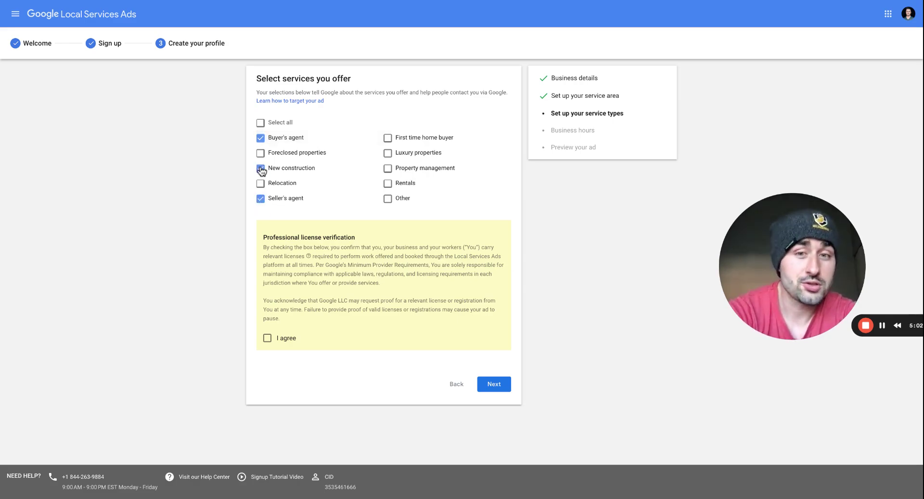
click(388, 154)
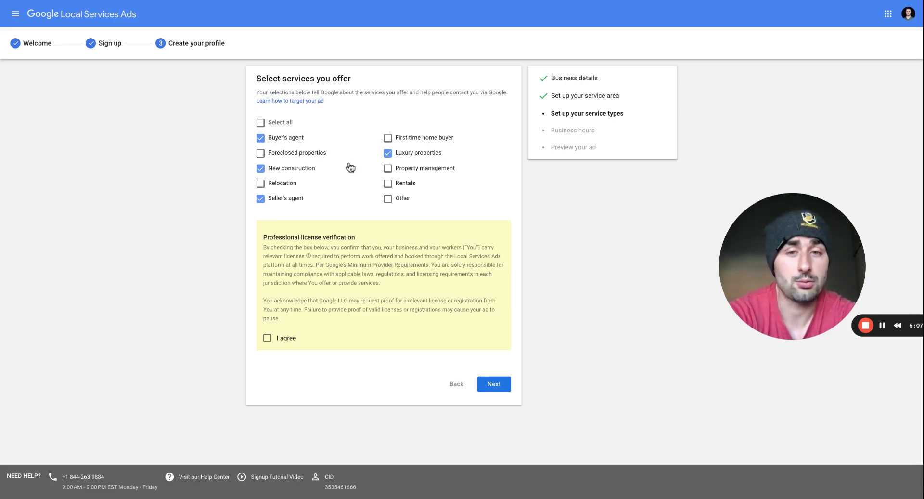
click(388, 138)
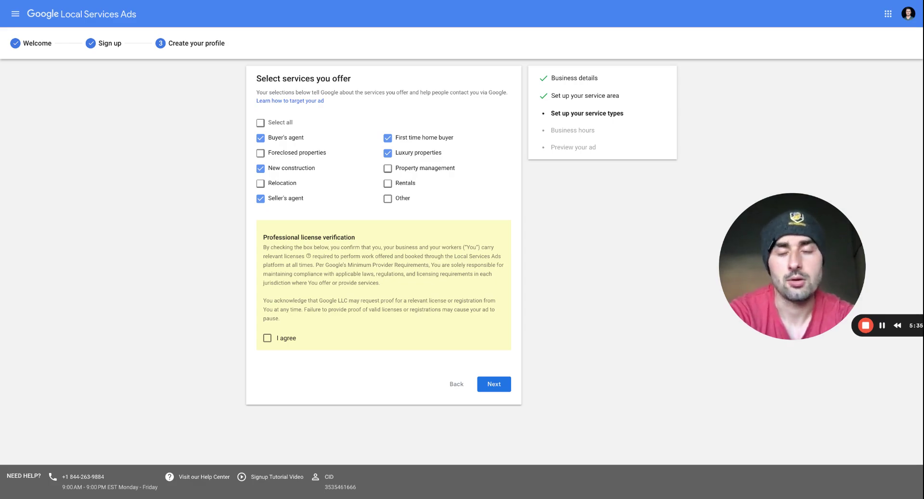
click(387, 183)
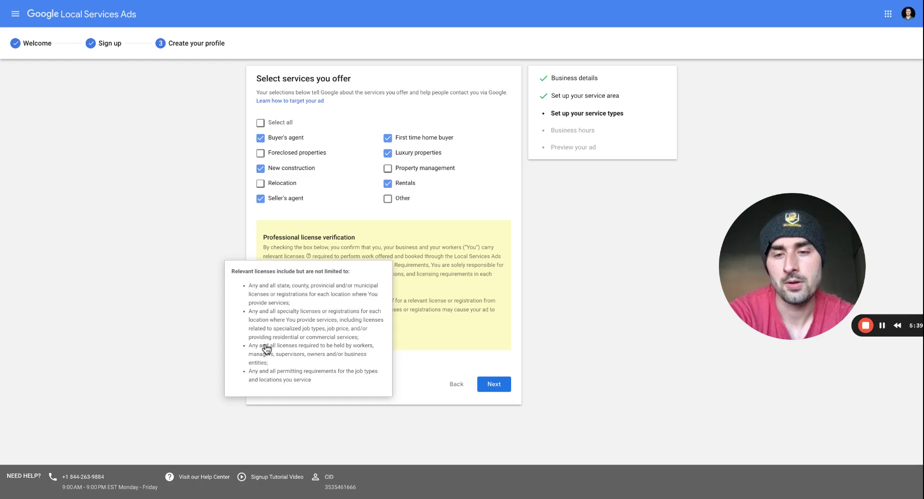
- Agree to the professional license verification statement and submit the selected service types
click(267, 338)
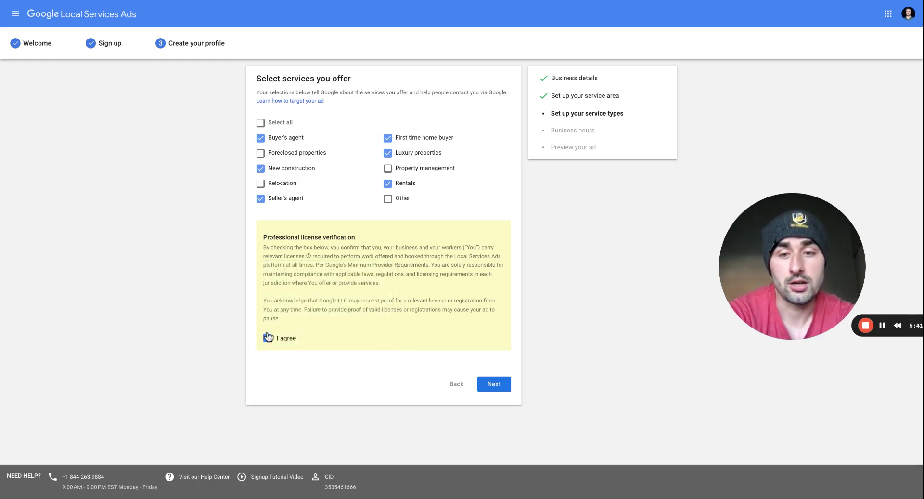
triple_click(265, 237)
click(385, 241)
click(503, 391)
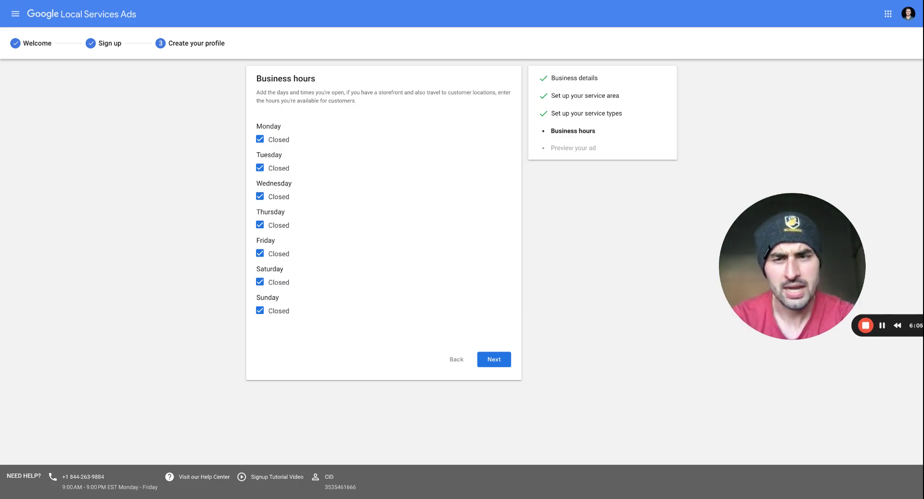
- Mark the business as open every day from Monday to Sunday with the default hours, and submit the business hours
click(260, 139)
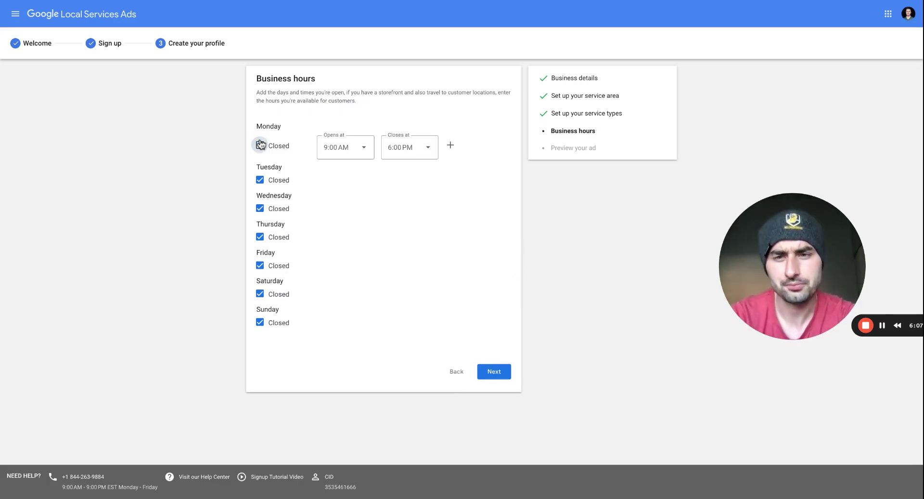
click(261, 186)
click(260, 221)
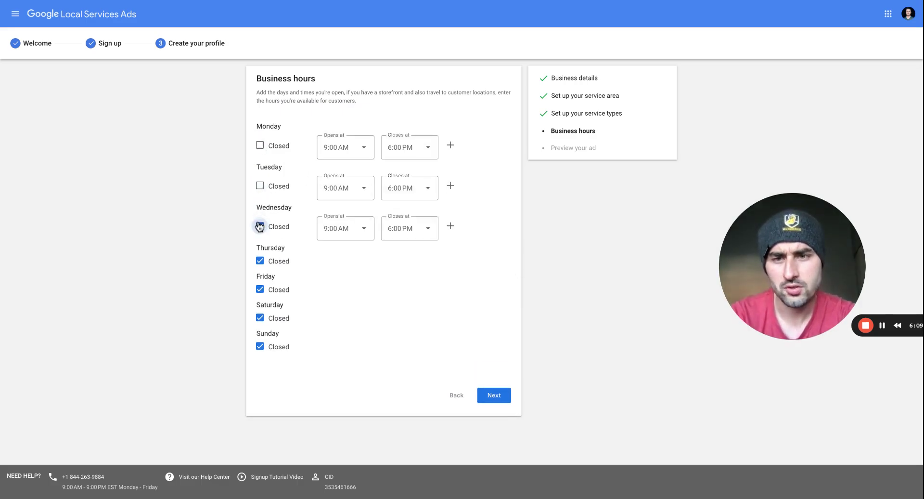
click(260, 266)
click(260, 308)
click(260, 342)
click(260, 382)
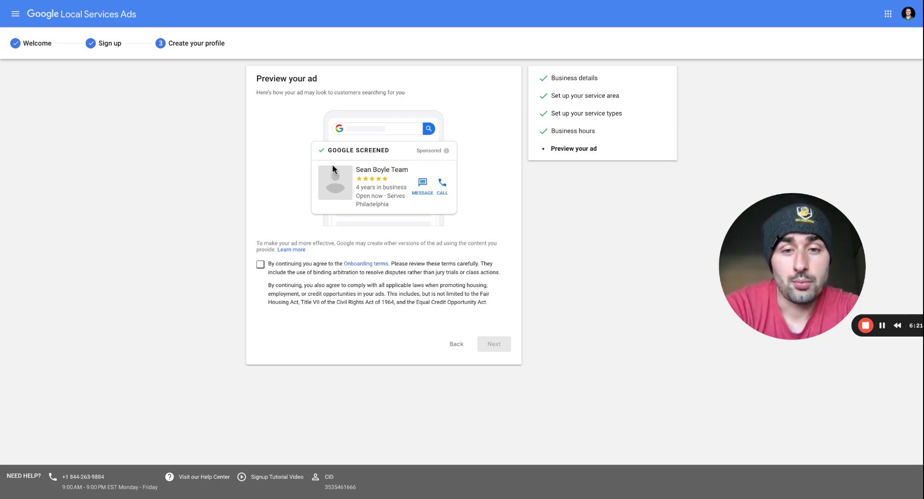
- Accept the onboarding terms on the ad preview and submit the finished profile
click(260, 264)
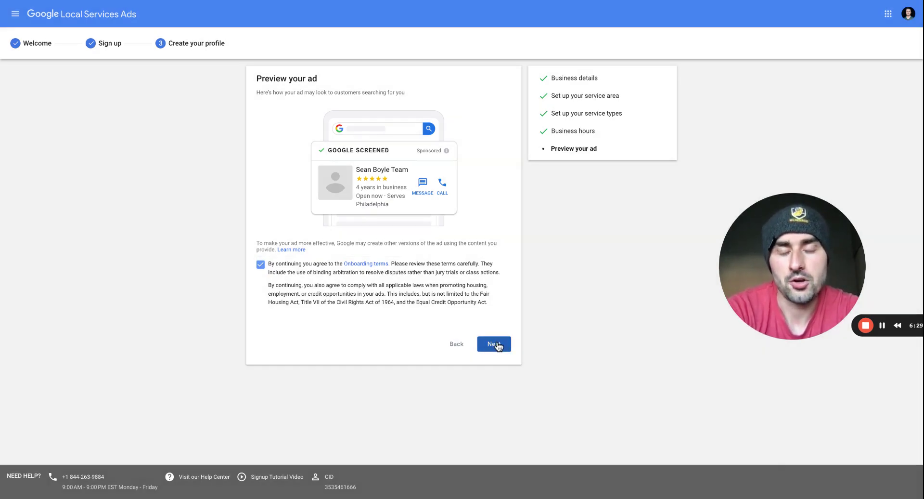
click(495, 345)
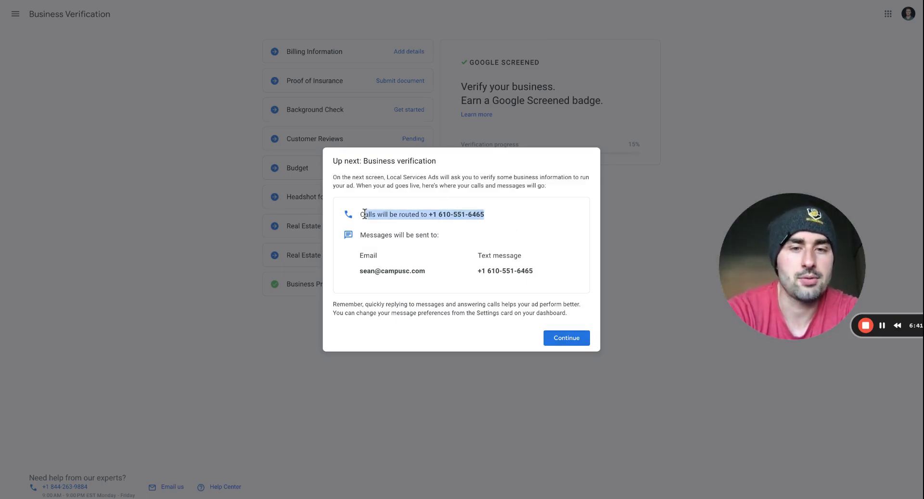
- Review where calls, e-mails and text messages from the ad will be routed, and continue to the business verification checklist
click(458, 214)
drag(437, 269, 351, 281)
click(382, 268)
double_click(382, 269)
click(433, 271)
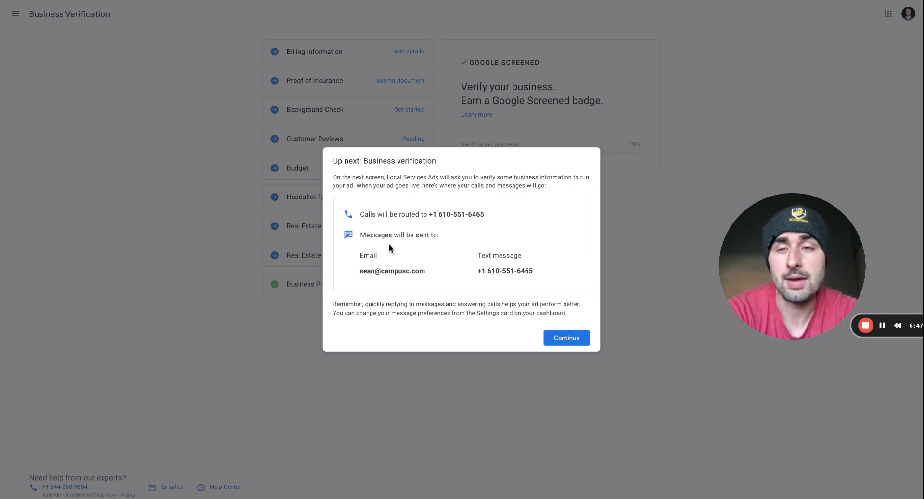
drag(476, 272, 553, 277)
click(526, 282)
drag(426, 270, 358, 270)
click(388, 268)
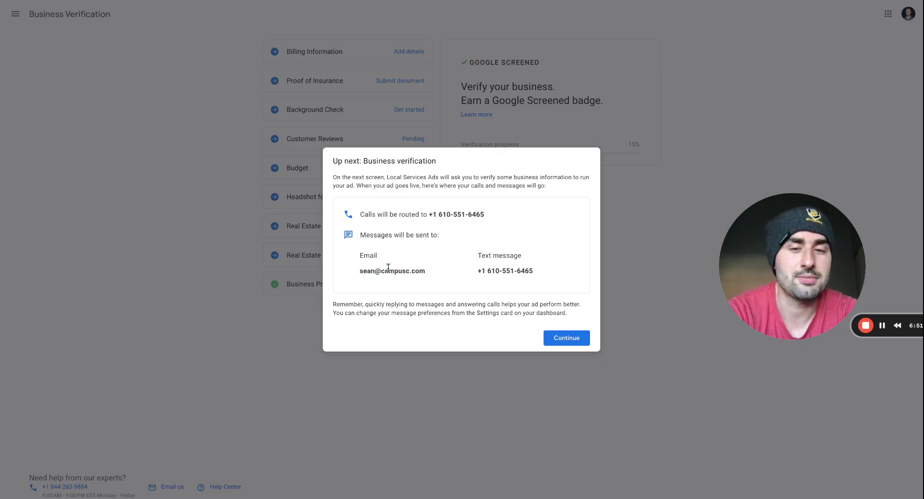
drag(359, 270, 419, 270)
click(420, 266)
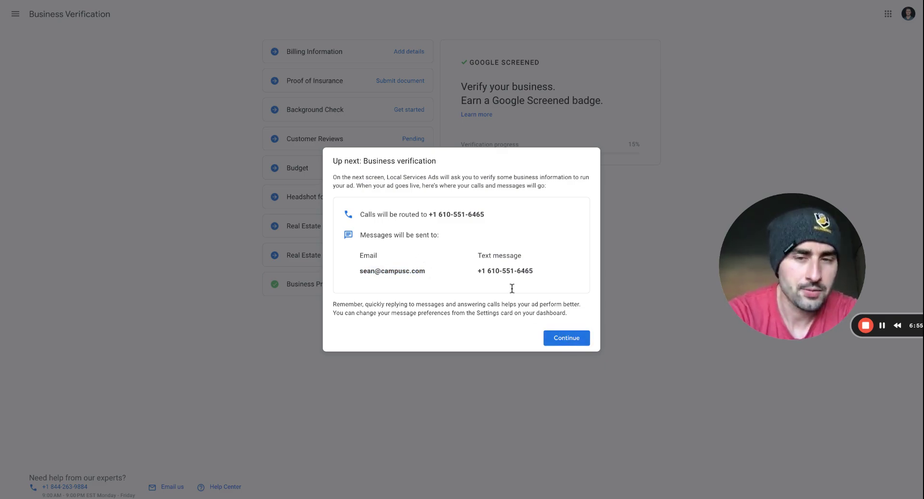
click(567, 337)
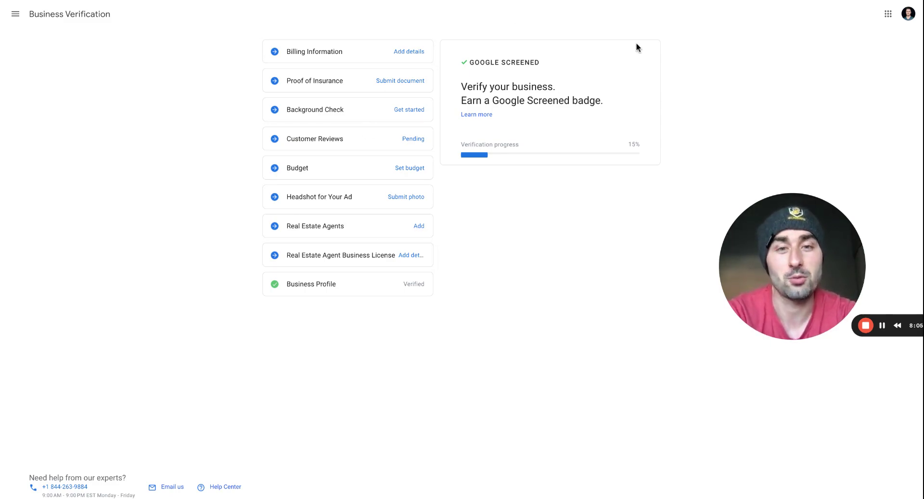
- Switch to the other Google account and open the Momentum manager account in Local Services Ads
click(909, 13)
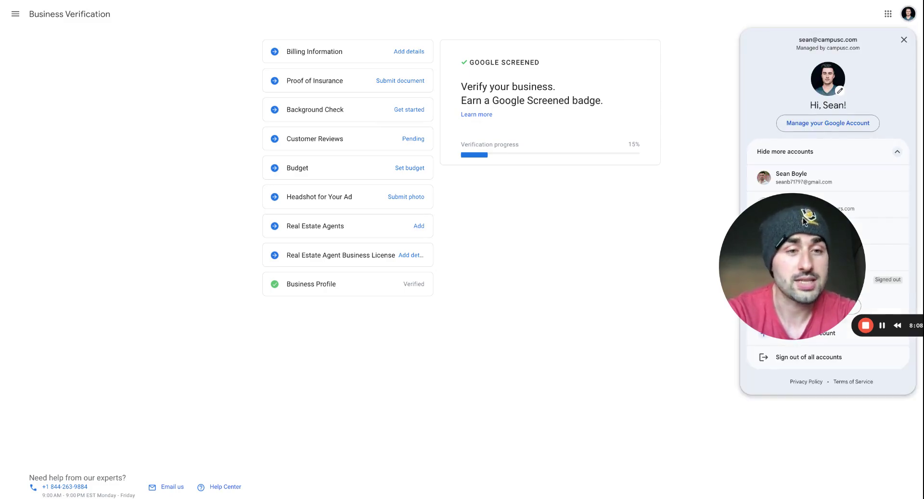
click(804, 222)
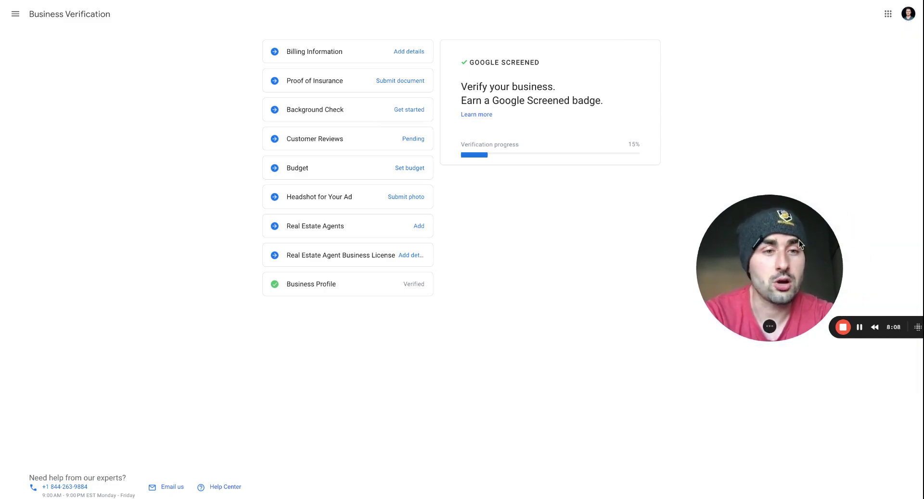
click(908, 13)
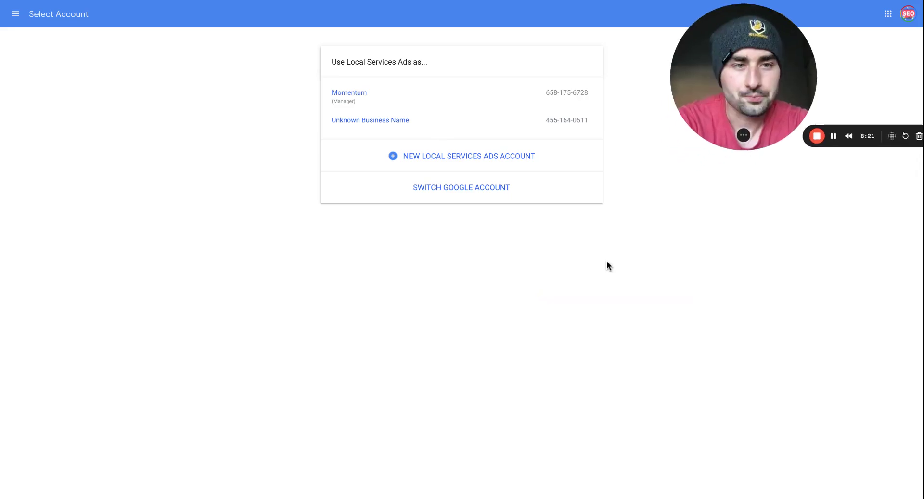
click(355, 94)
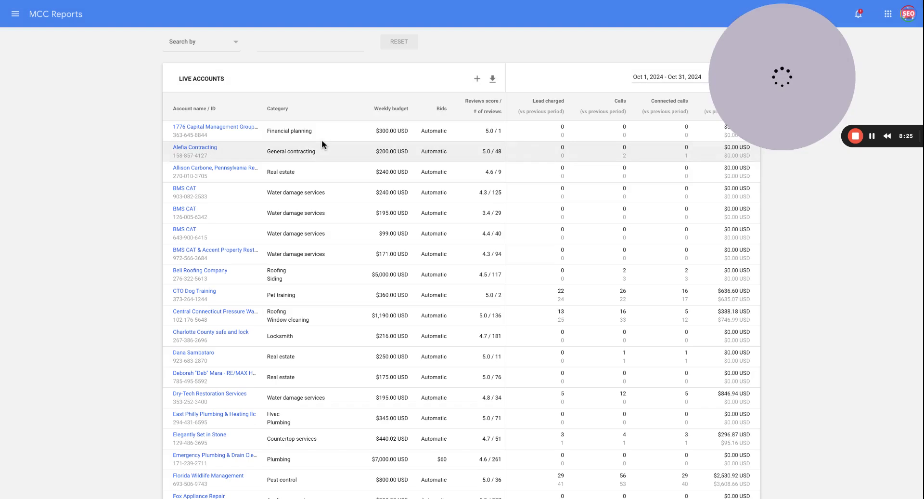
- Open the RE/MAX Homeland Realtors account from the live accounts and view its business verification checklist
scroll(137, 268, down, 1)
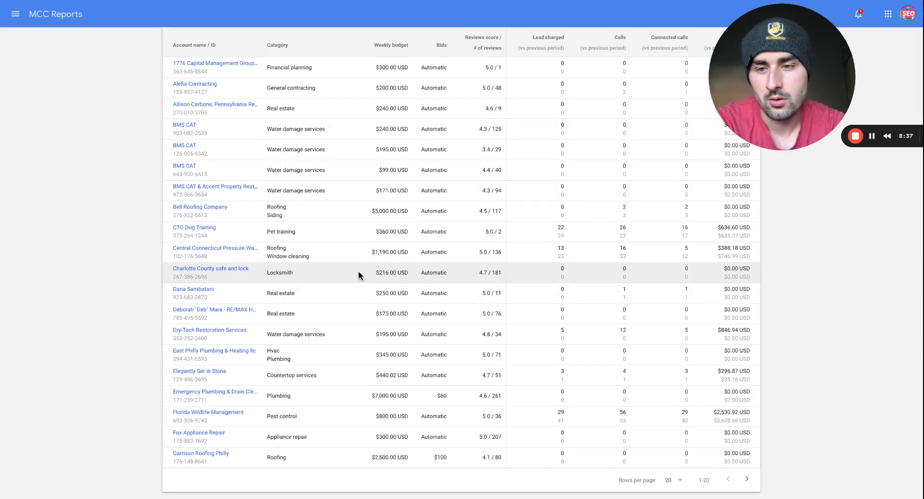
click(215, 314)
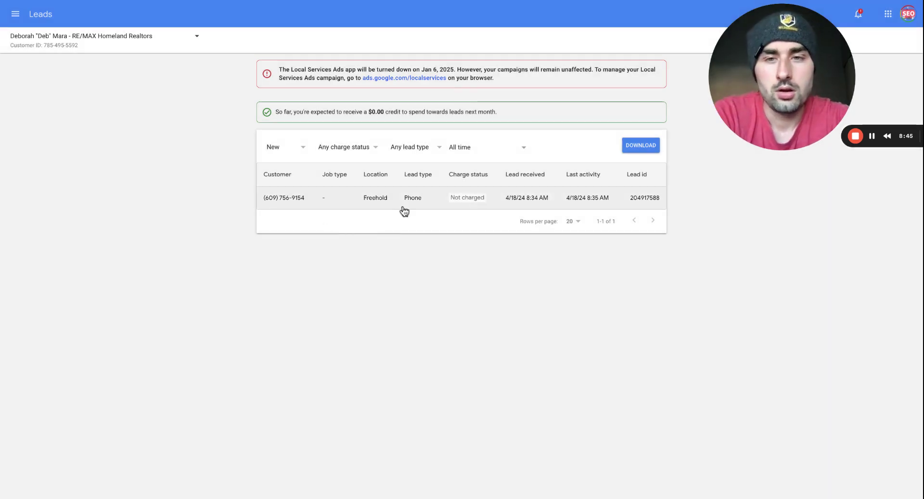
click(15, 14)
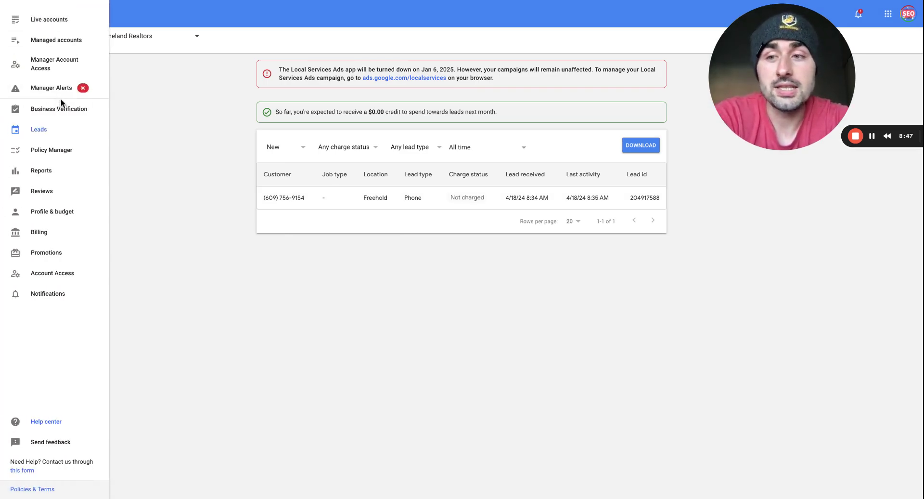
click(62, 121)
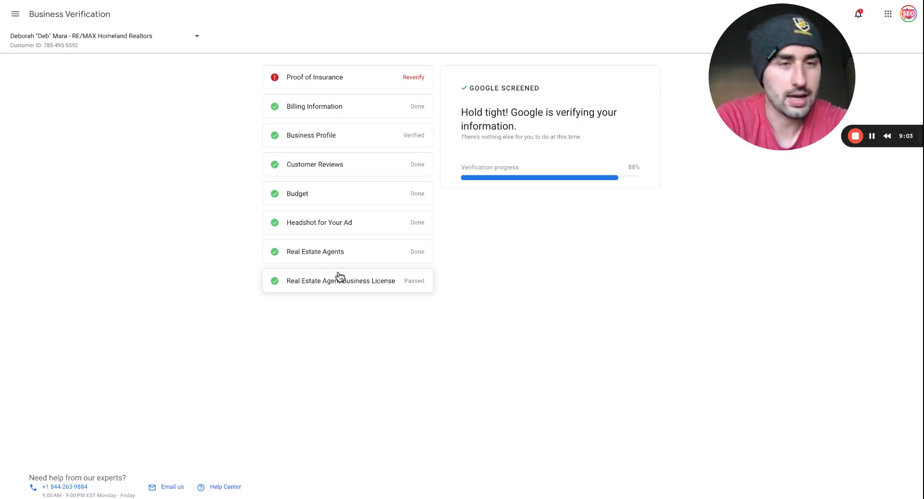
- Open the phone lead from Freehold in the account's leads and examine its charge status
click(15, 14)
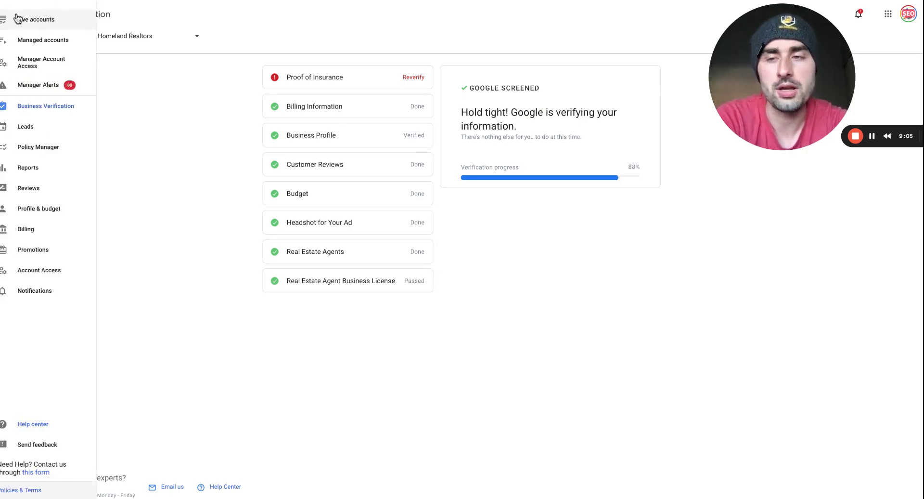
click(56, 128)
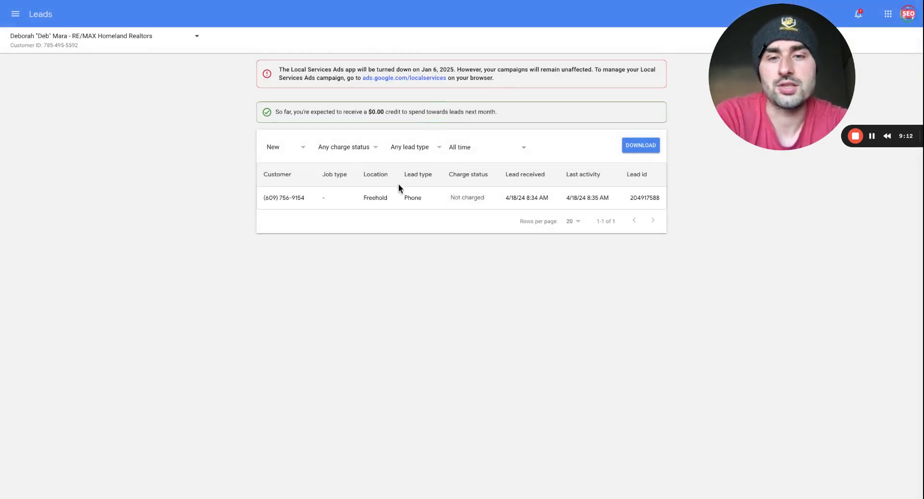
click(377, 201)
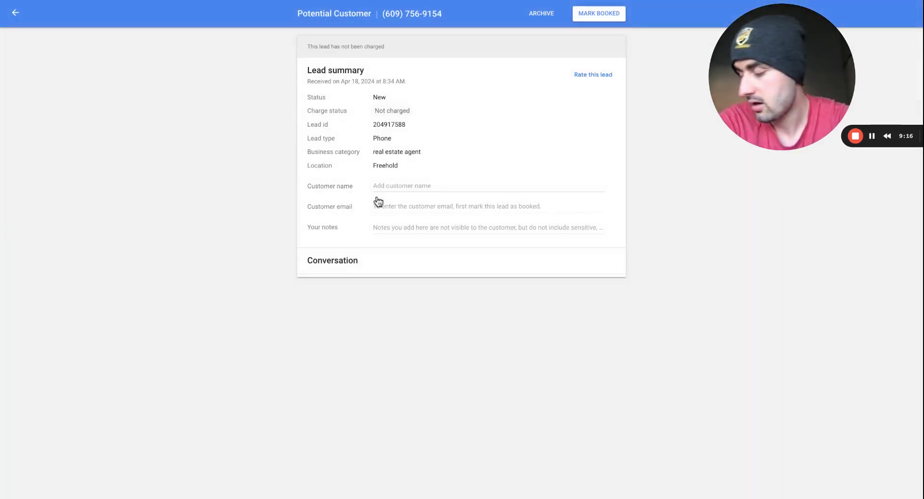
triple_click(414, 111)
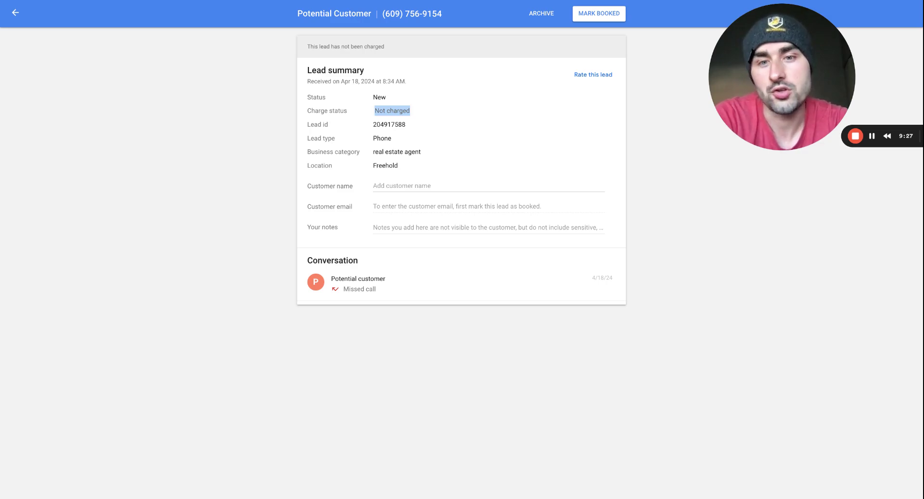
click(416, 114)
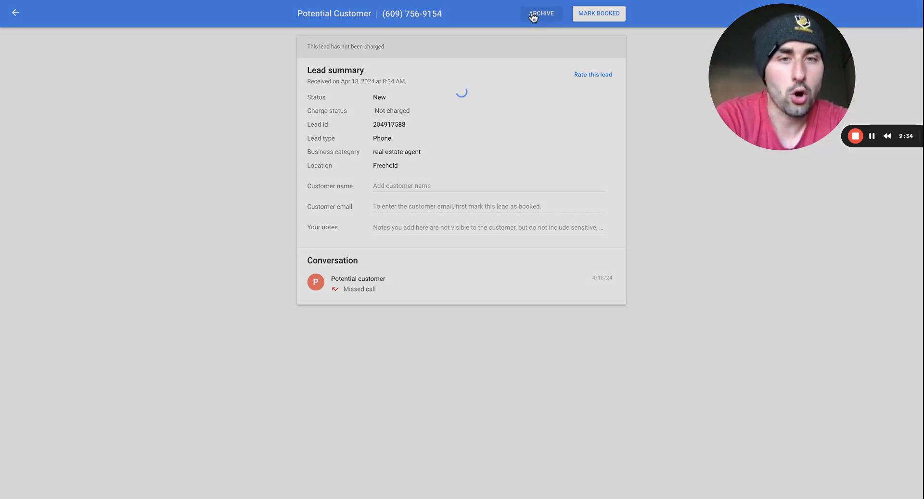
- Archive the Freehold phone lead and return to the account's leads list
click(534, 18)
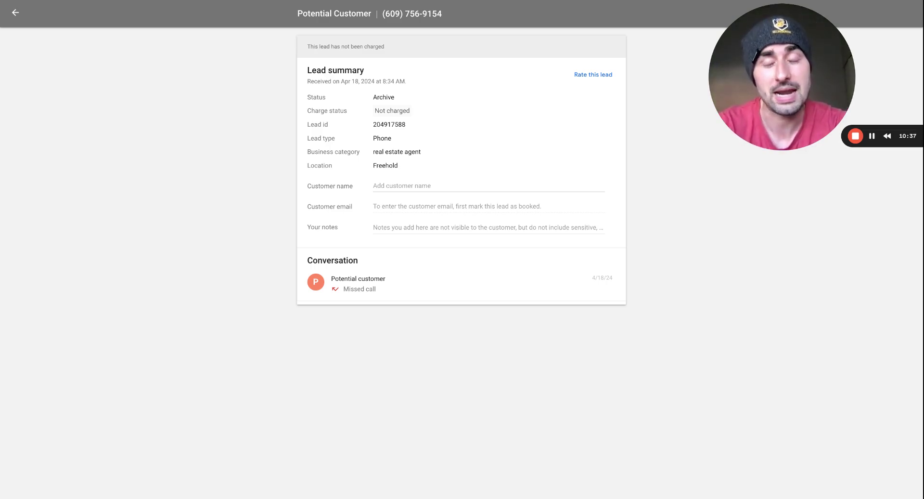
click(15, 13)
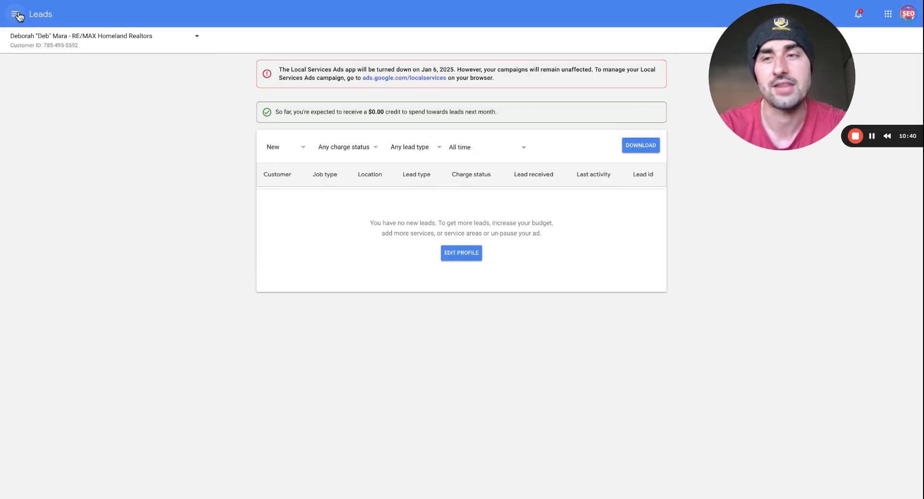
click(17, 15)
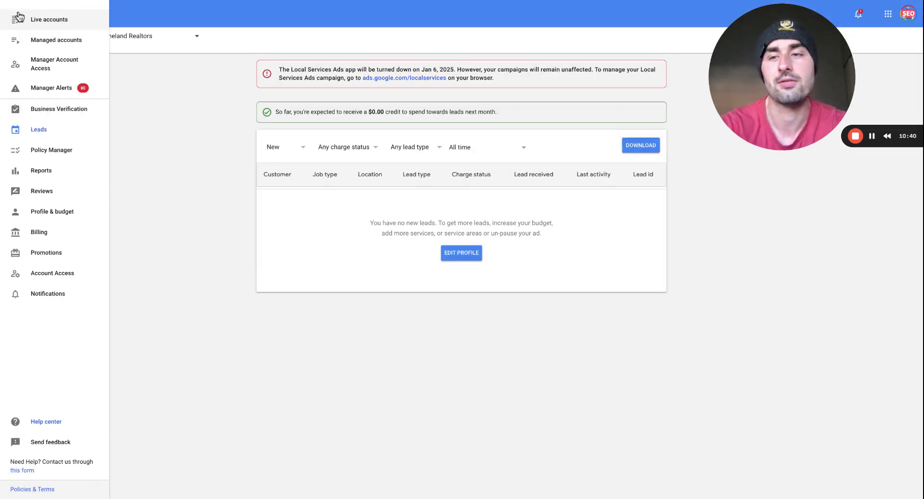
- Check the account for policy violations, and open its performance reports
click(74, 146)
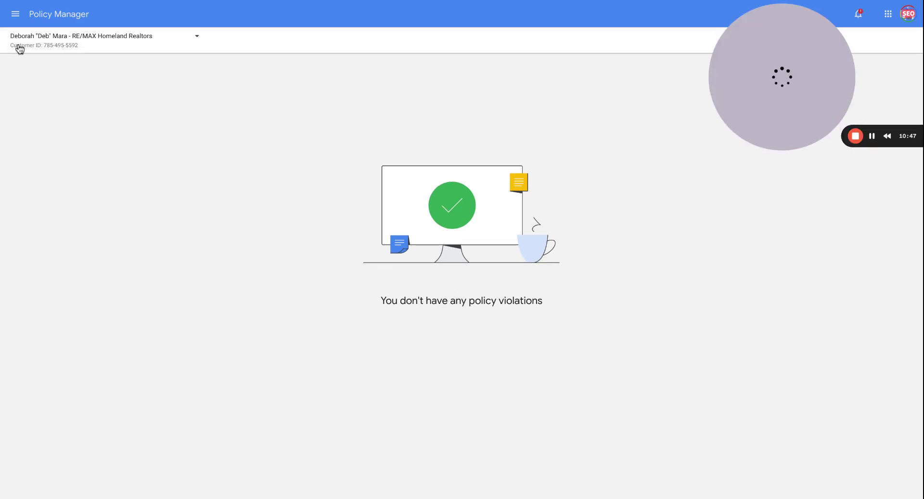
click(15, 14)
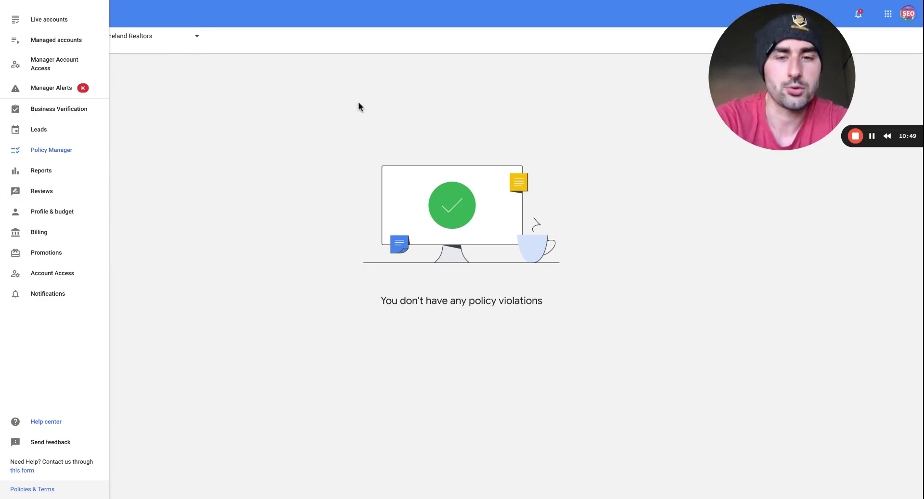
click(71, 176)
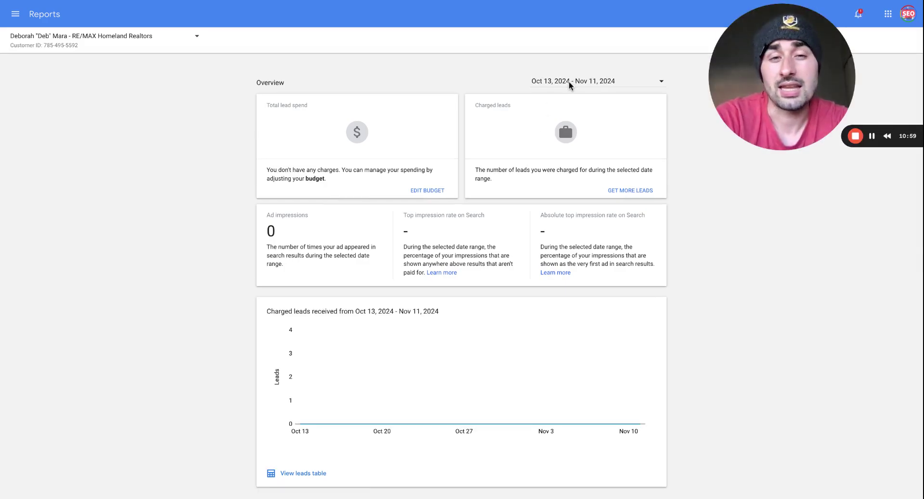
- Set the report to a custom date range from Feb 1, 2024 to Jul 1, 2024
click(661, 85)
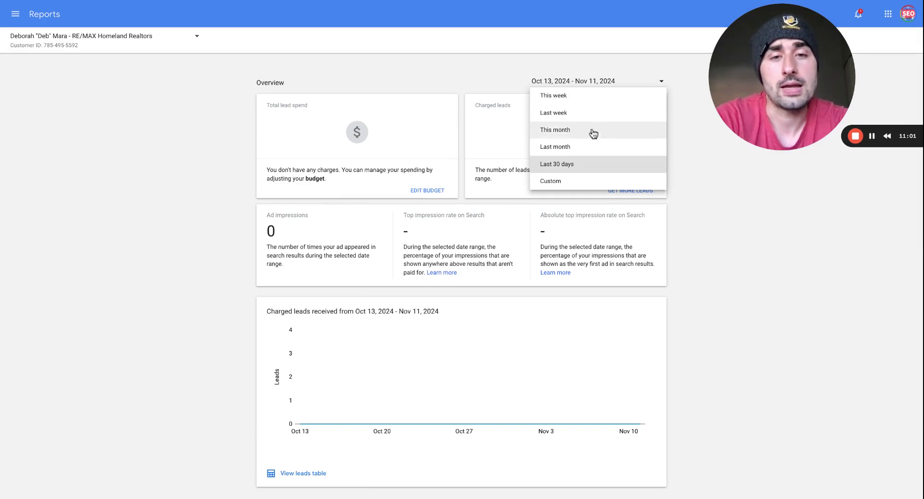
click(584, 183)
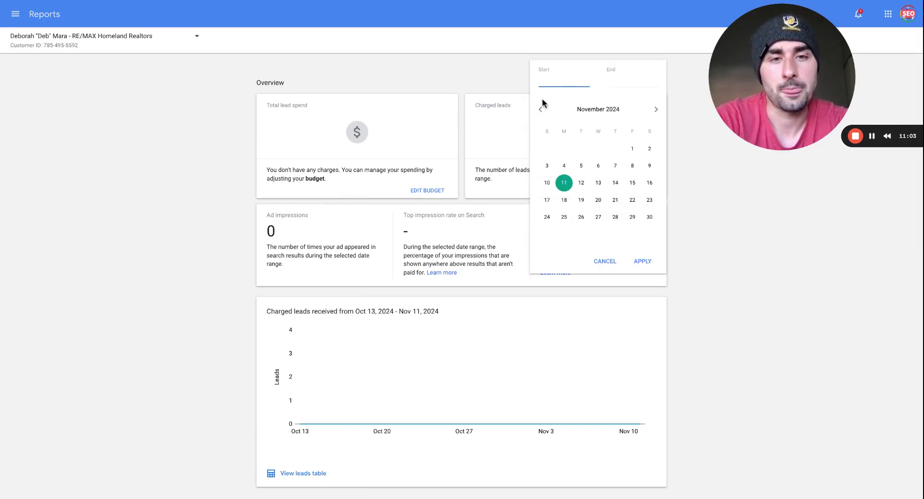
click(541, 109)
click(541, 108)
click(541, 109)
click(540, 109)
click(540, 109)
click(540, 108)
click(540, 109)
click(540, 109)
click(541, 109)
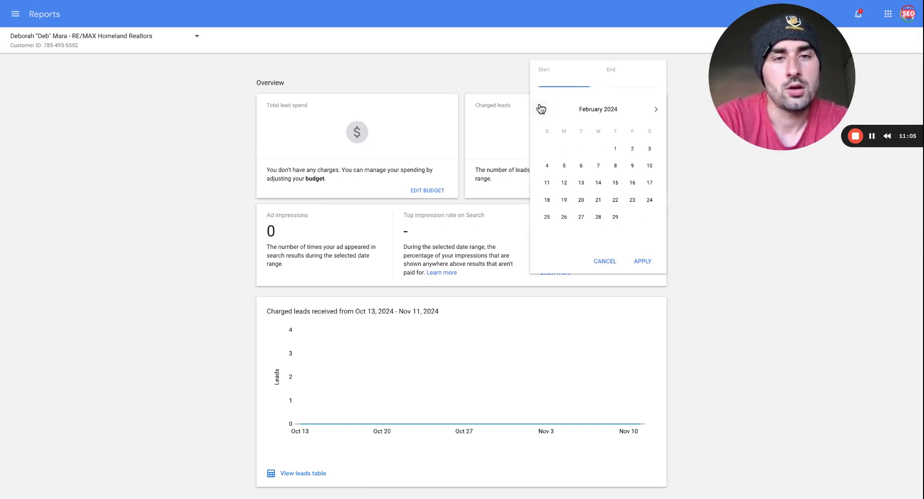
click(615, 149)
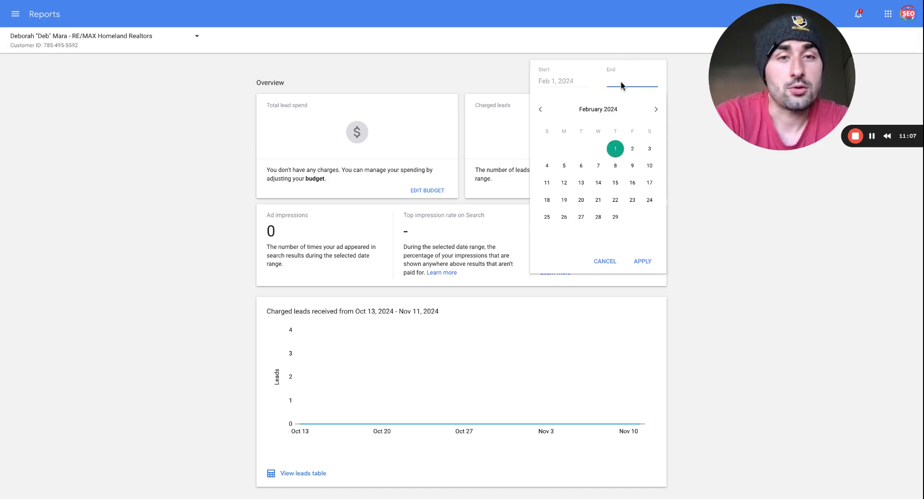
click(656, 108)
click(656, 109)
click(656, 108)
click(655, 109)
click(655, 115)
click(565, 149)
click(647, 262)
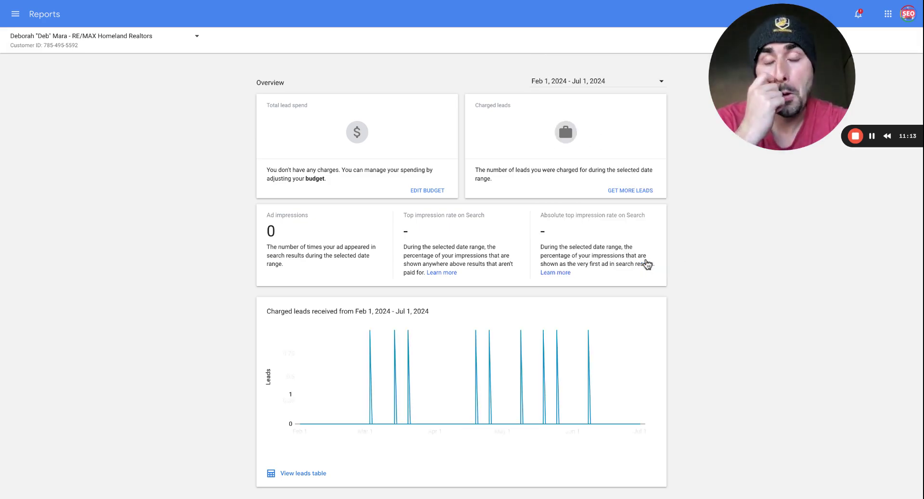
- Examine the total lead spend and the split of charged phone and message leads in the report
drag(476, 197, 340, 227)
click(325, 134)
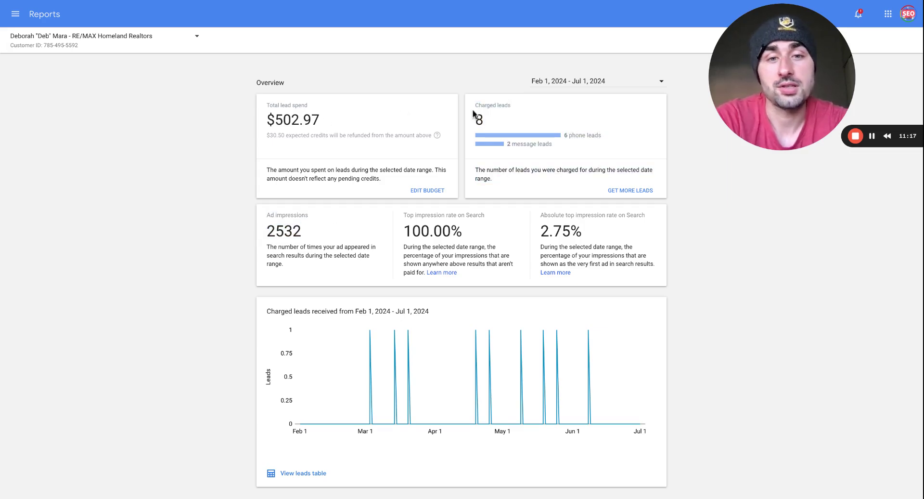
drag(569, 135, 610, 139)
drag(518, 144, 553, 144)
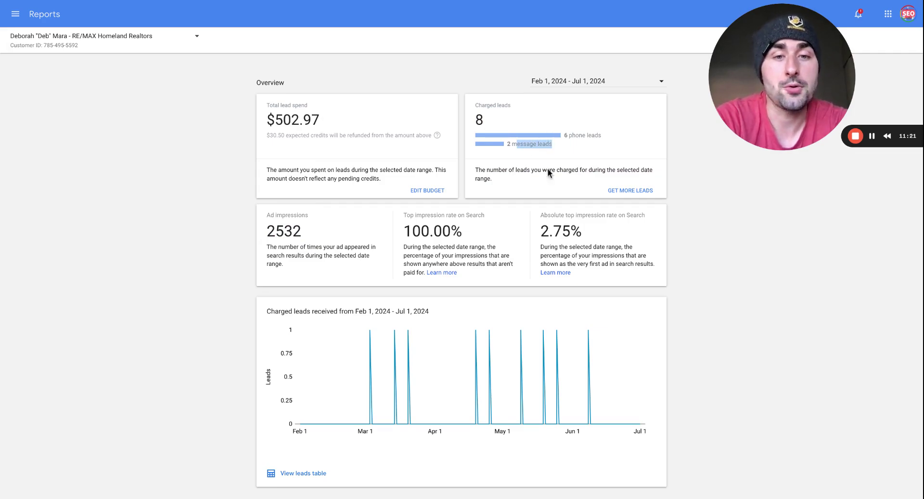
drag(330, 124, 267, 120)
click(208, 215)
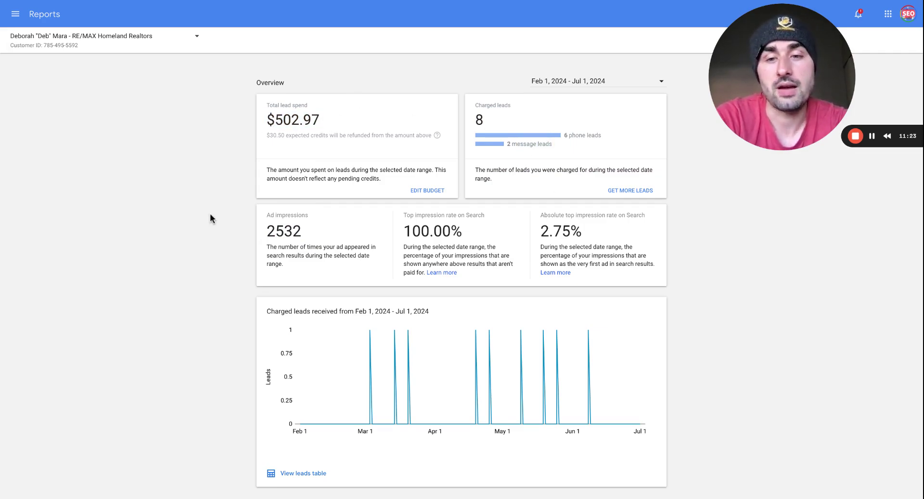
- Examine the absolute top impression rate on Search for the selected date range
drag(539, 215, 663, 220)
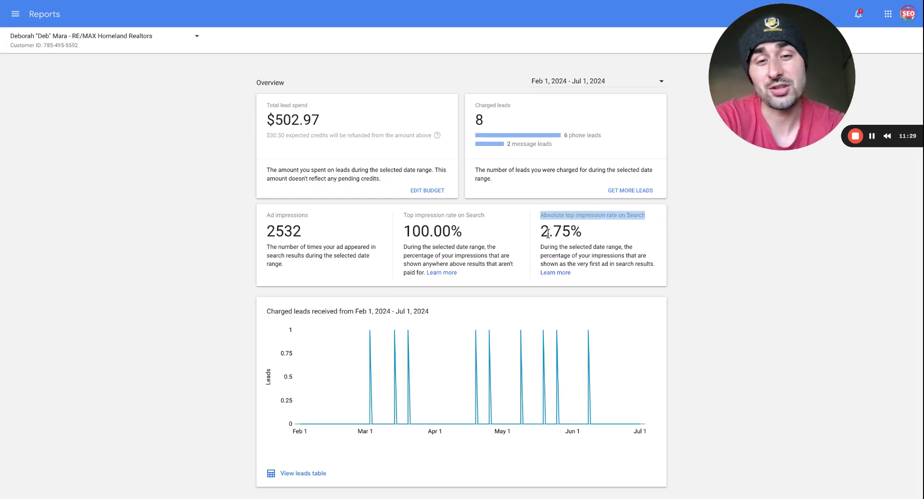
drag(541, 232, 584, 232)
click(616, 231)
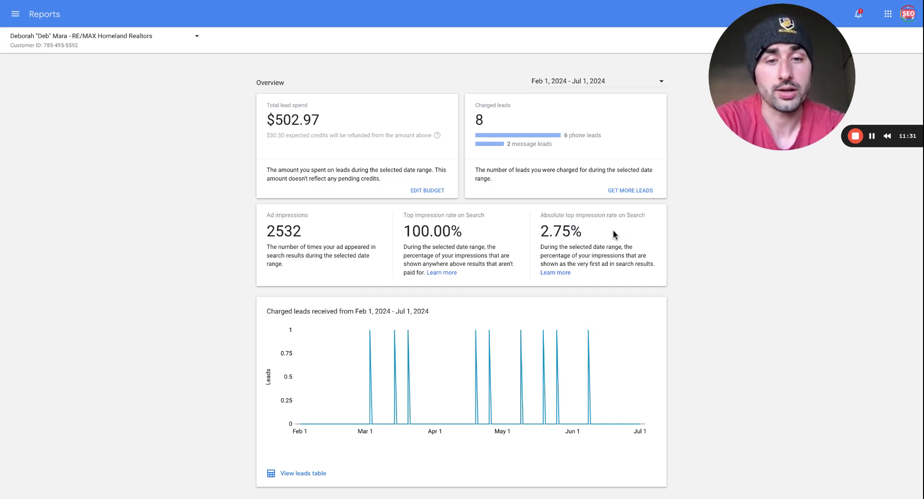
triple_click(538, 230)
click(646, 230)
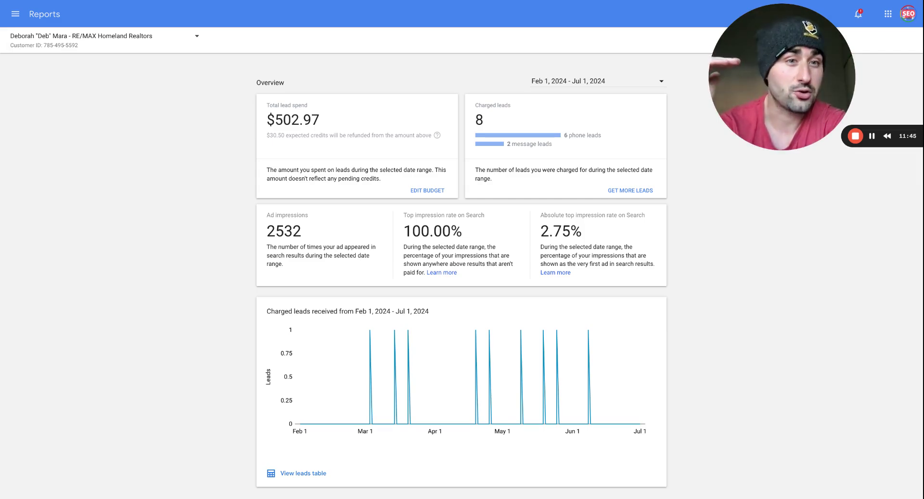
triple_click(600, 235)
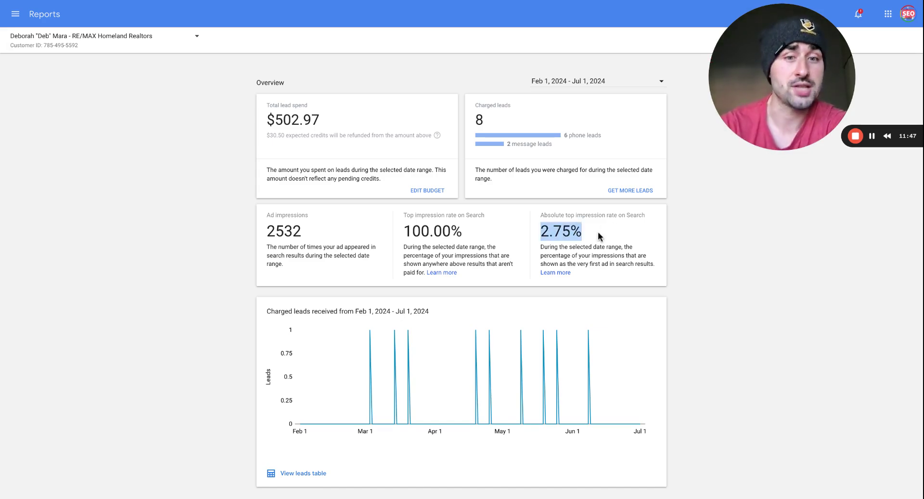
click(621, 230)
triple_click(584, 228)
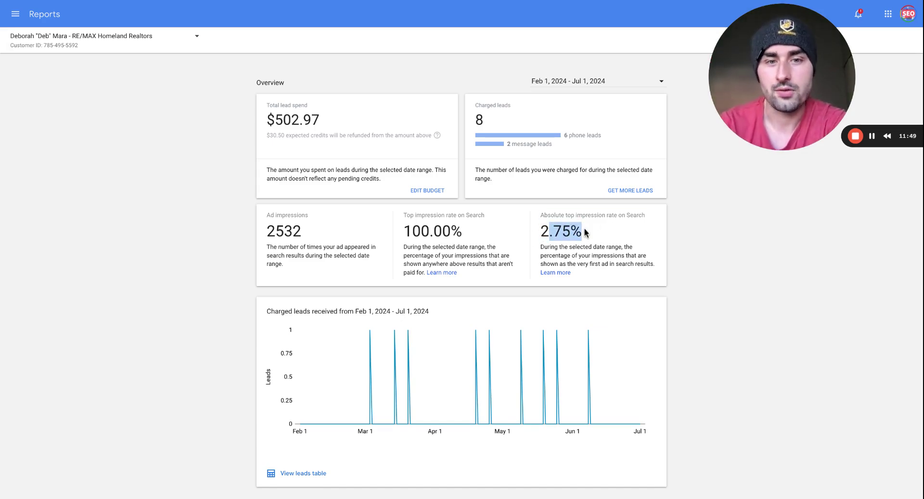
click(589, 237)
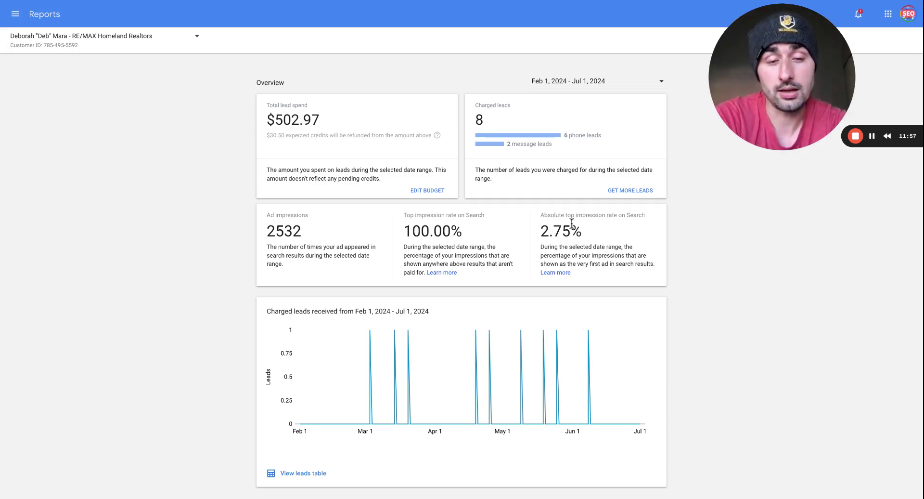
drag(587, 235, 538, 236)
click(601, 232)
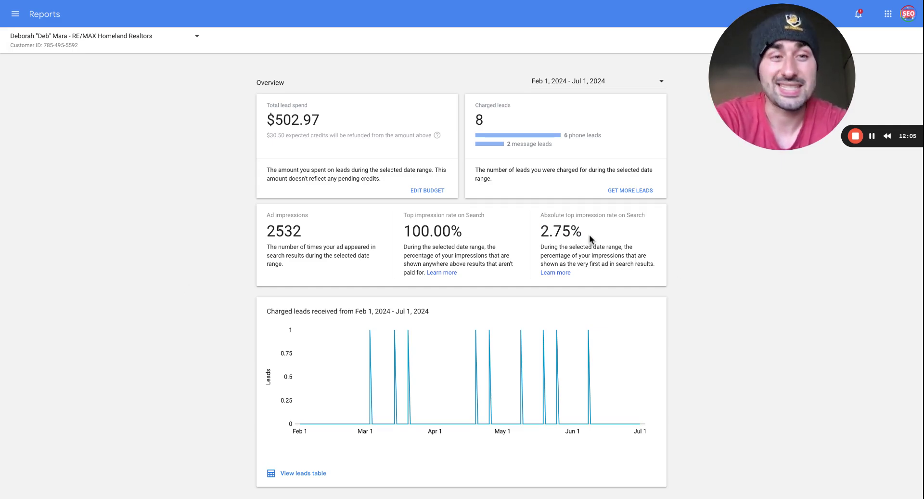
triple_click(591, 239)
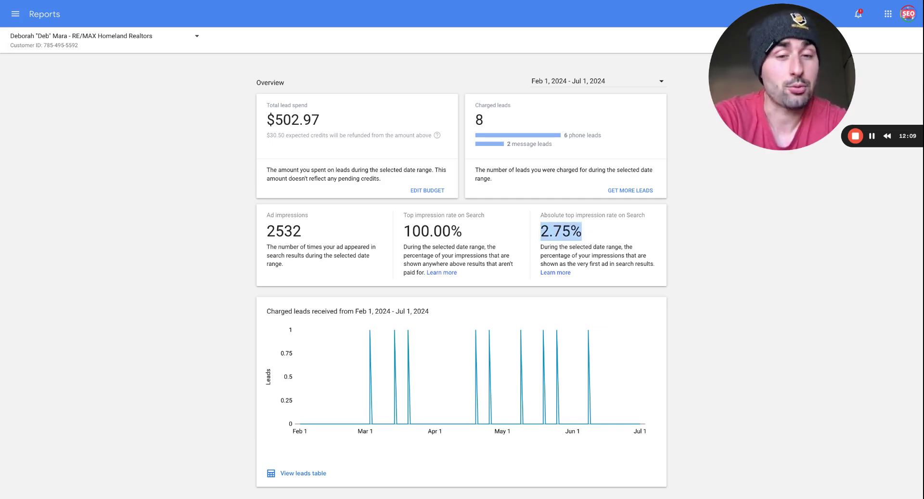
click(583, 231)
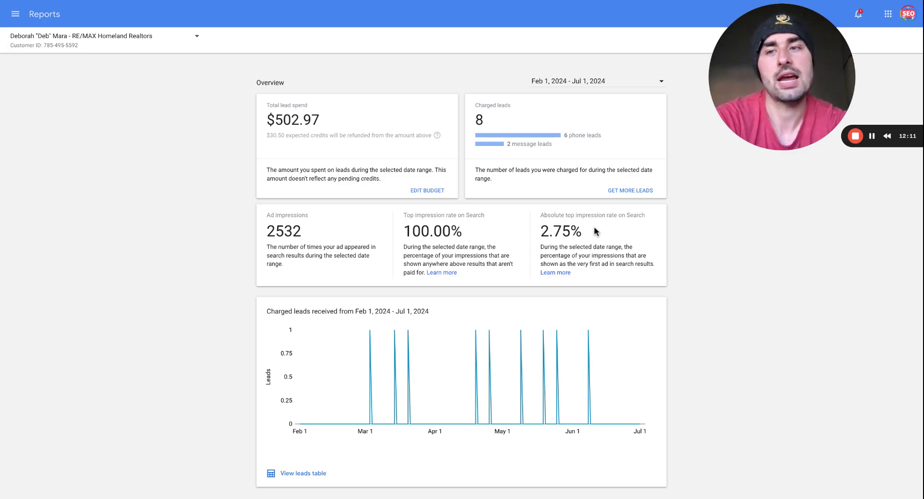
- Open the account's reviews and compare the review request list with the received reviews
click(15, 14)
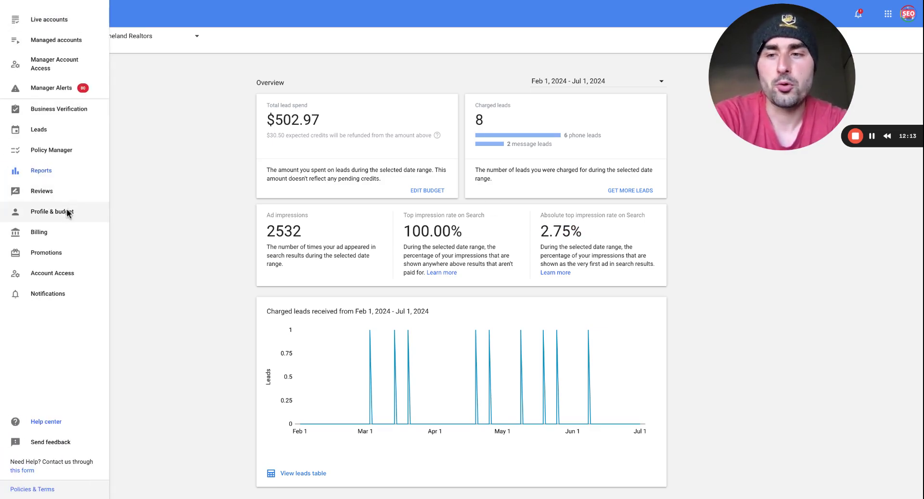
click(41, 191)
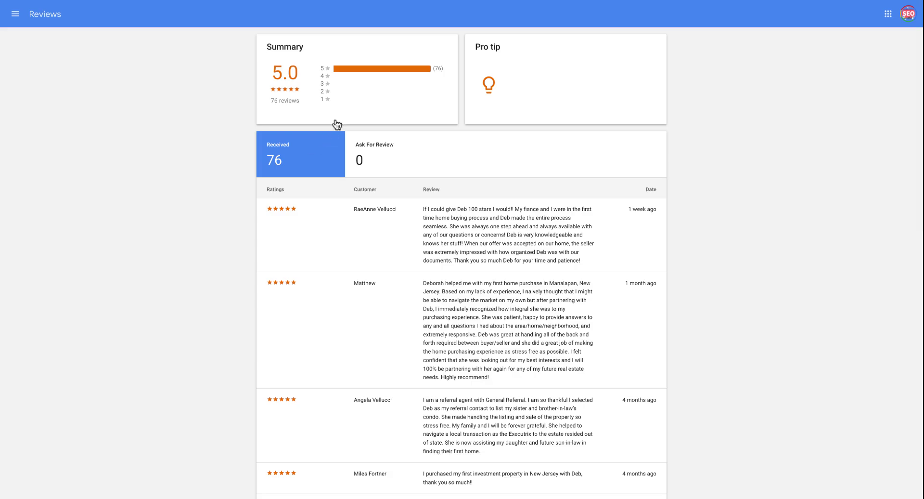
click(381, 185)
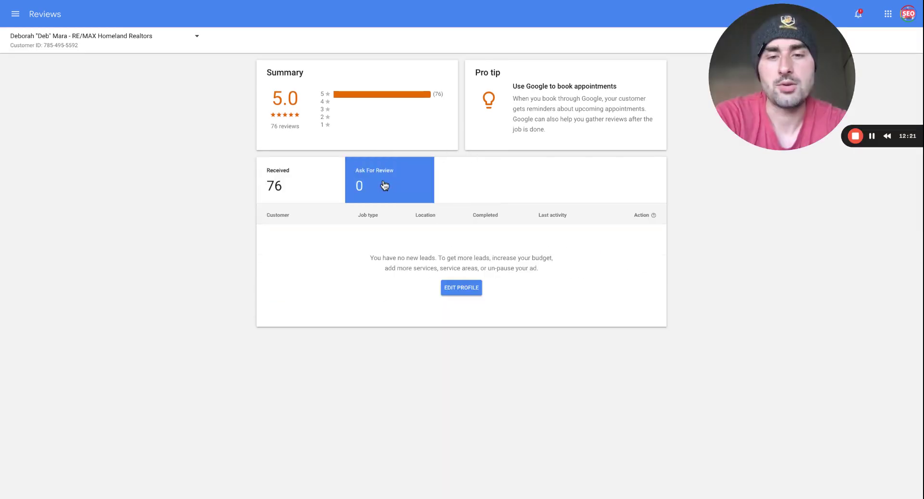
click(315, 184)
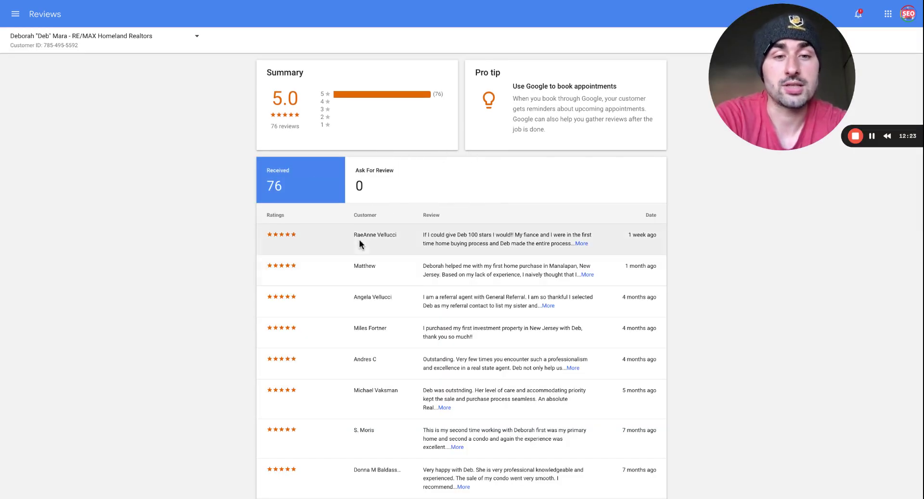
- Open the account's profile and budget page and review its business details, weekly budget, job types, photos, message lead settings and headshot
click(15, 14)
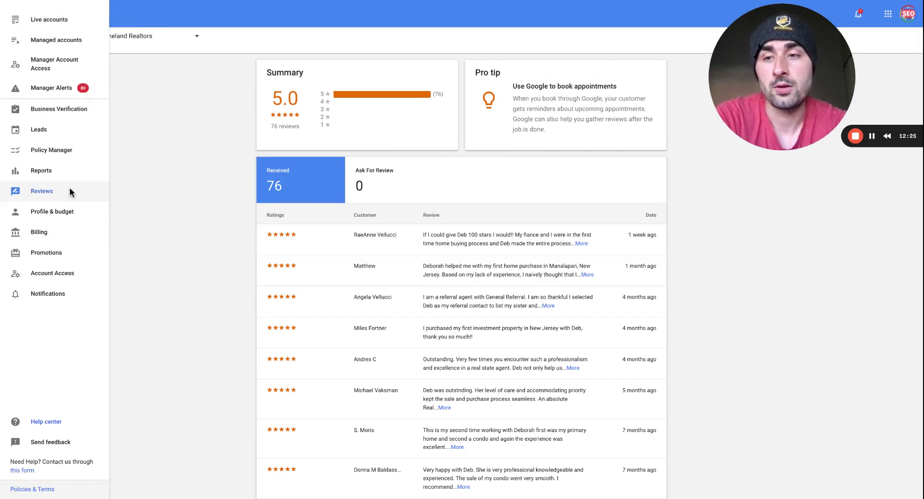
click(57, 211)
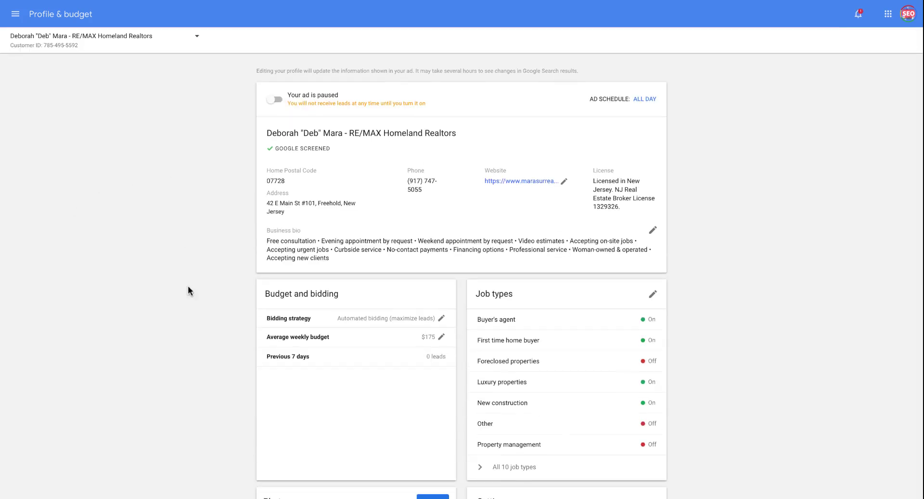
scroll(196, 301, down, 4)
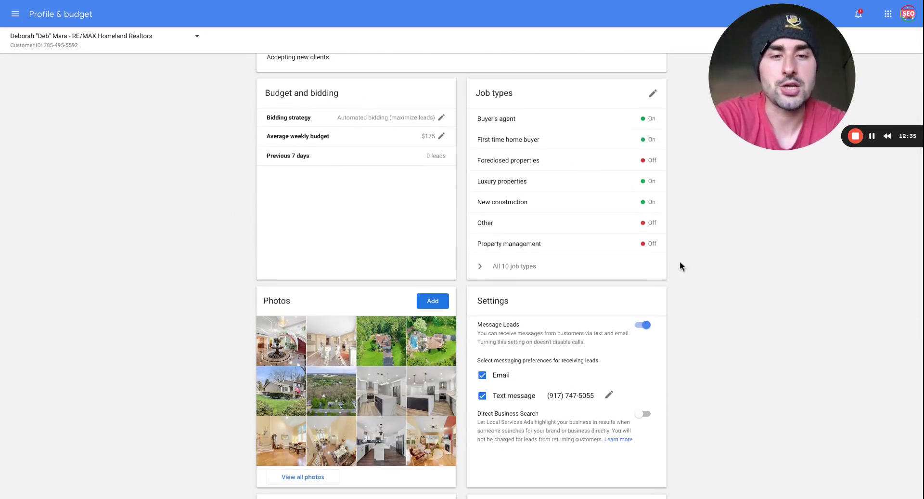
scroll(720, 303, down, 2)
scroll(720, 297, down, 4)
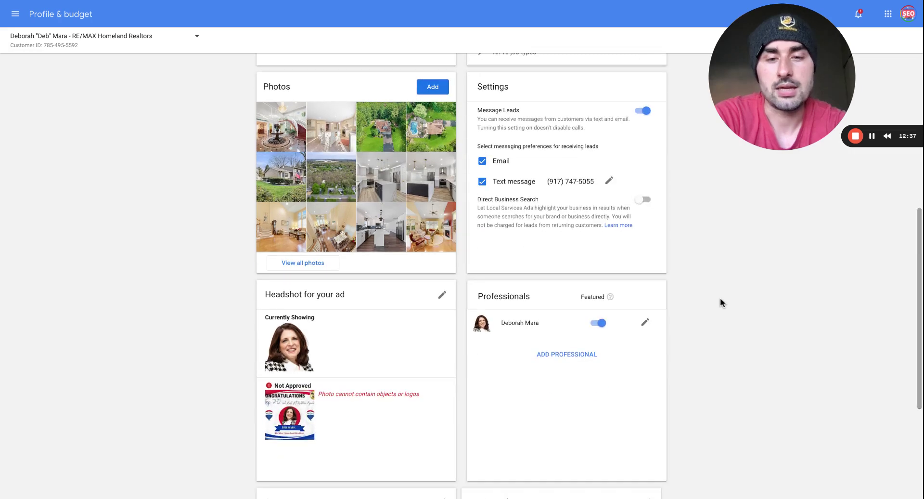
scroll(720, 298, up, 3)
scroll(720, 297, up, 2)
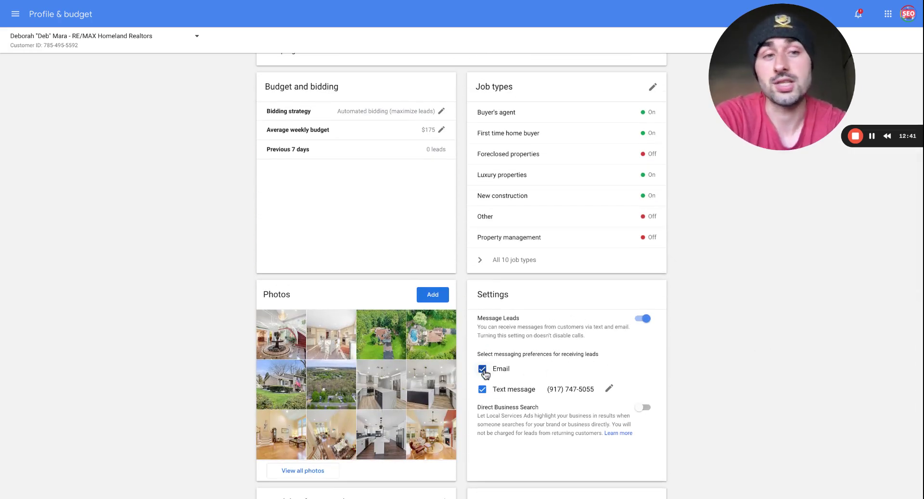
scroll(761, 386, up, 2)
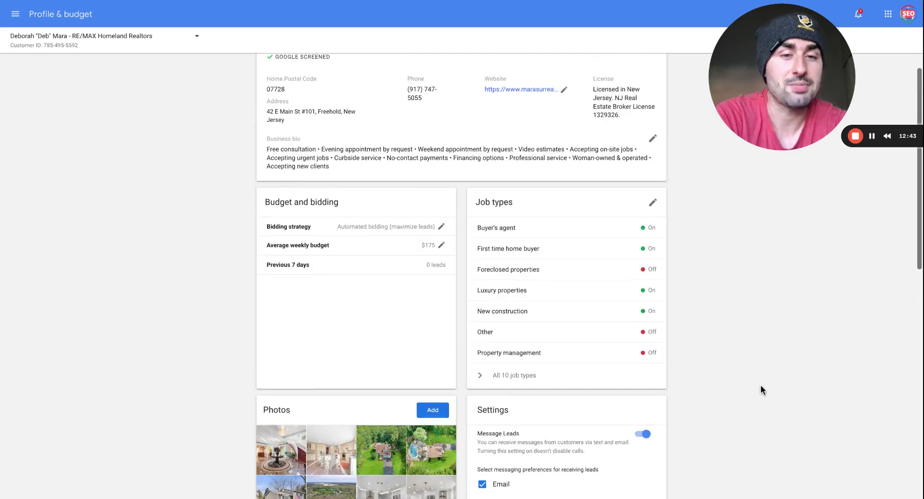
scroll(662, 204, up, 1)
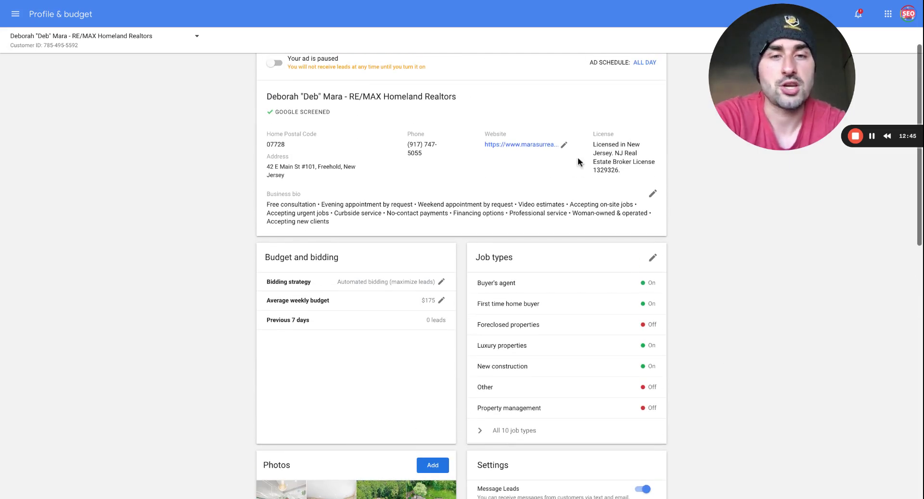
scroll(237, 282, down, 4)
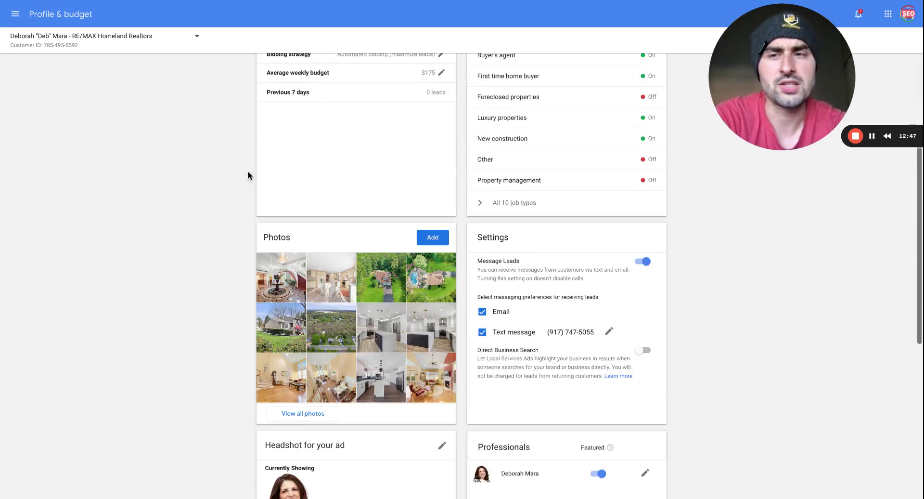
scroll(228, 210, up, 3)
scroll(228, 206, up, 2)
scroll(230, 198, down, 5)
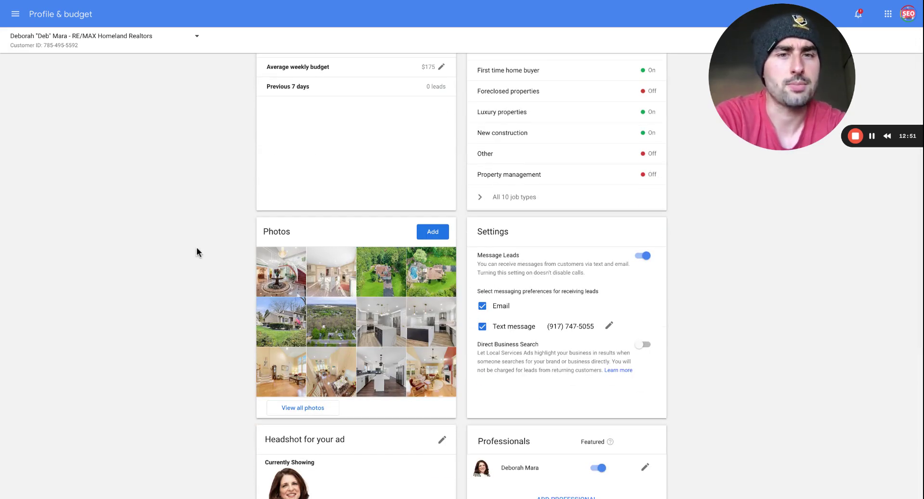
scroll(196, 247, up, 2)
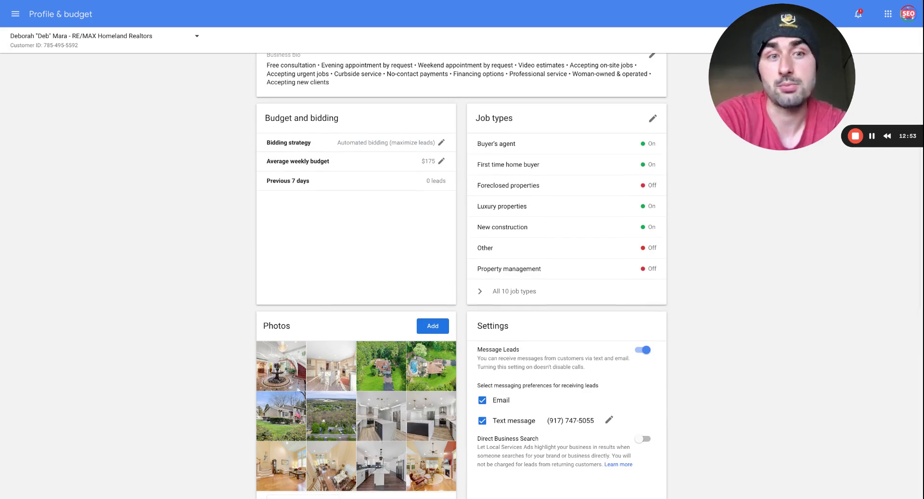
scroll(746, 291, down, 2)
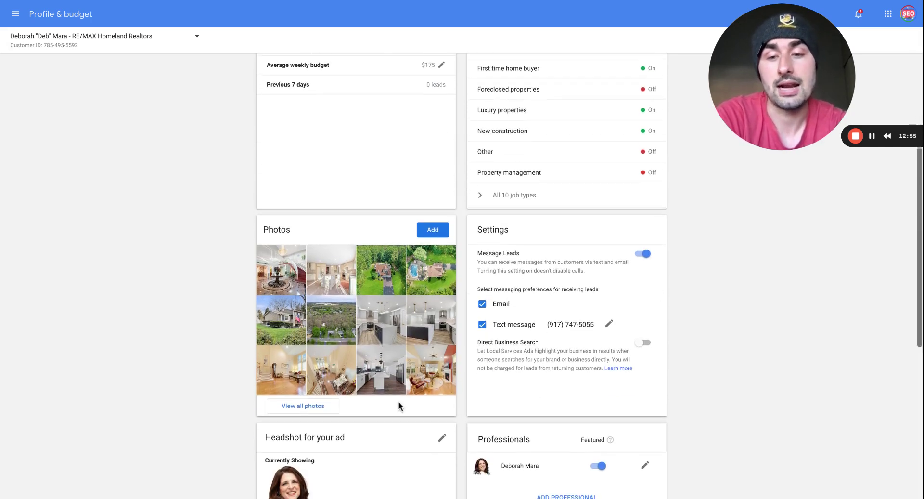
scroll(400, 404, down, 3)
scroll(491, 412, up, 9)
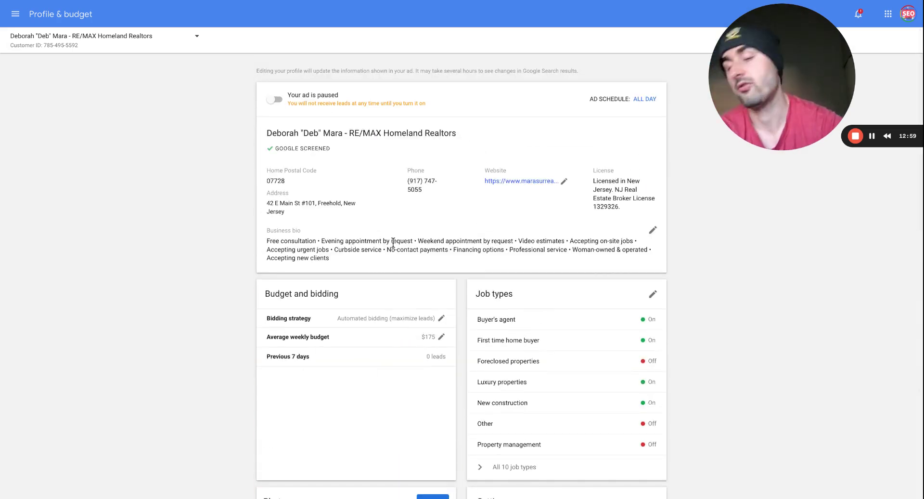
click(16, 15)
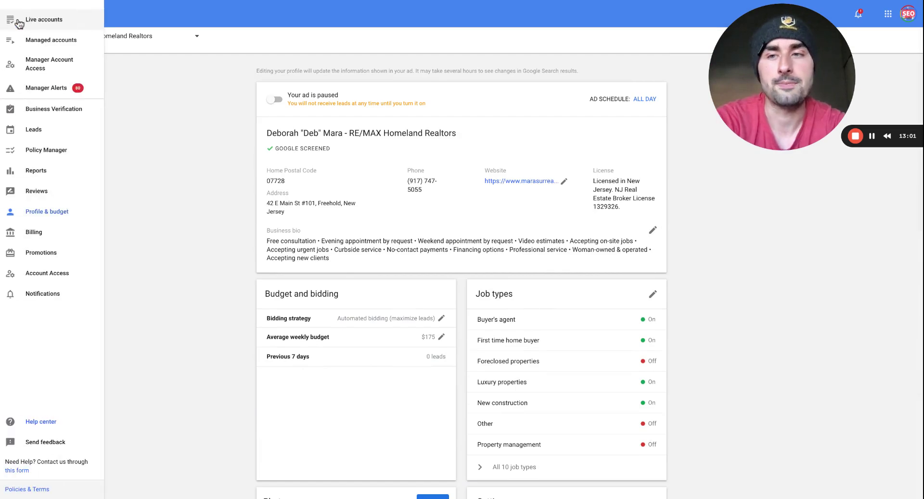
click(56, 232)
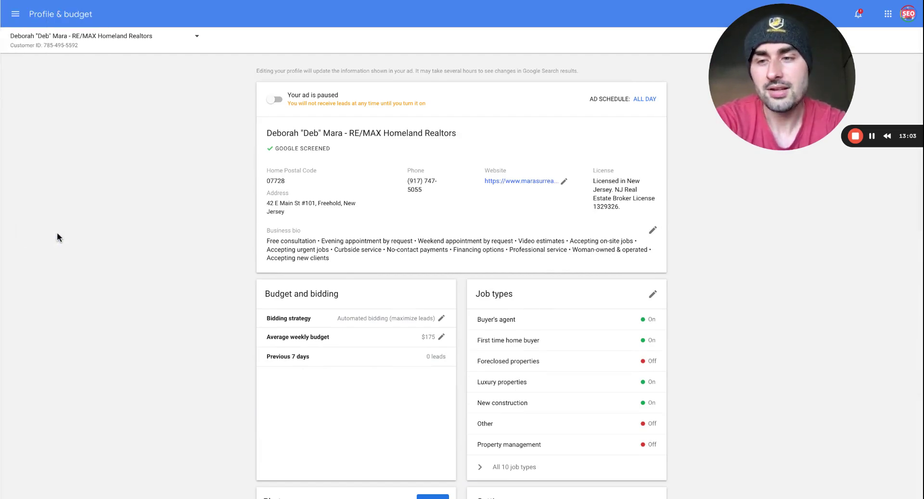
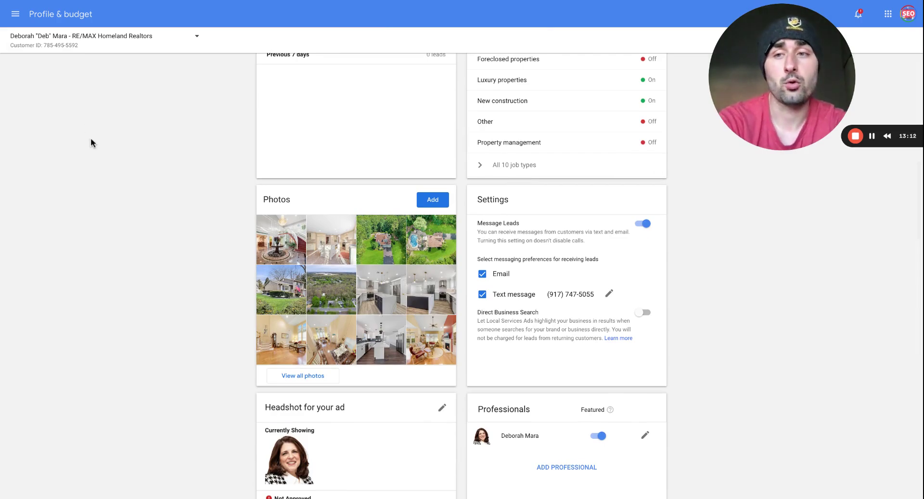
click(16, 14)
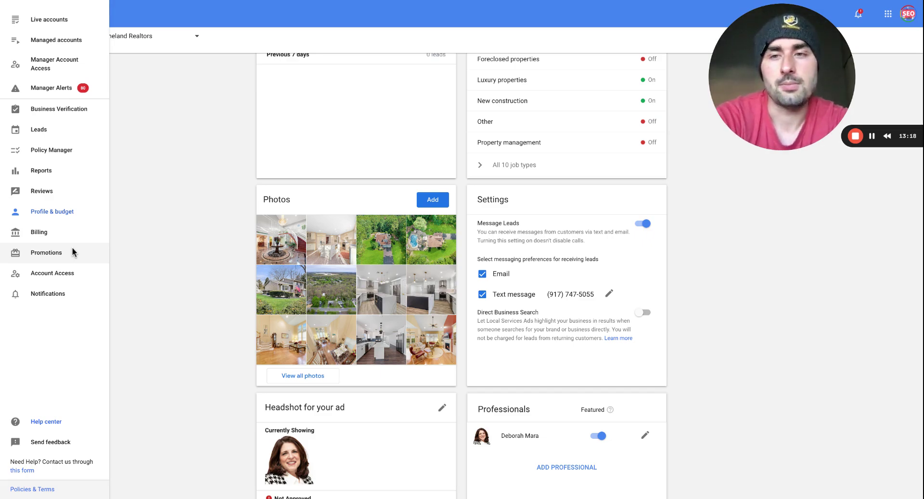
click(171, 258)
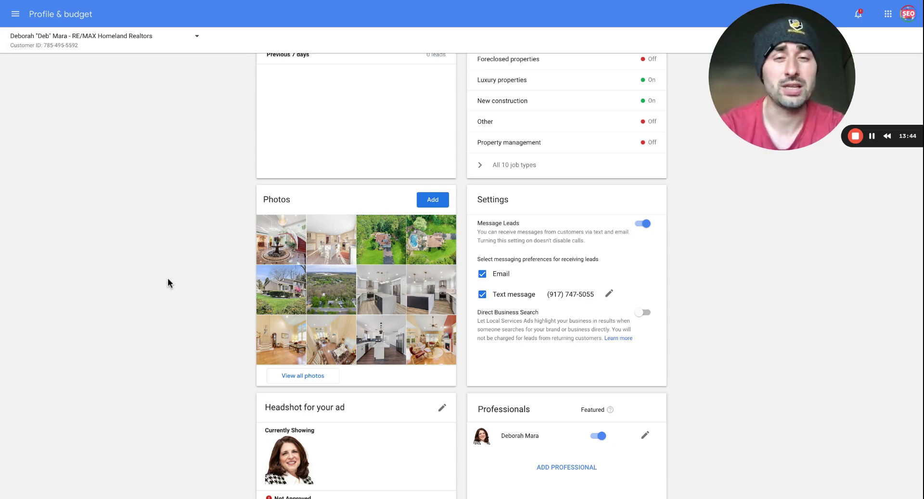
- Open the business bio for editing, review the selectable real estate agent highlights, and close it without saving
scroll(389, 246, down, 1)
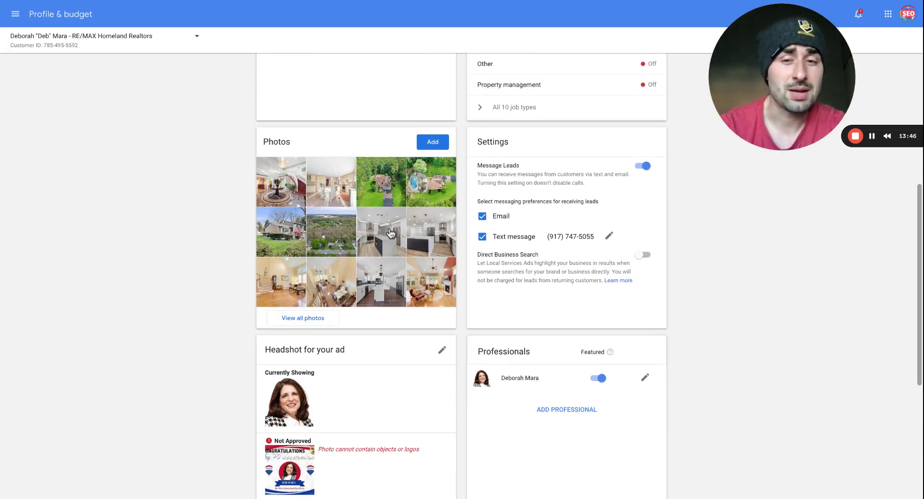
scroll(366, 230, up, 4)
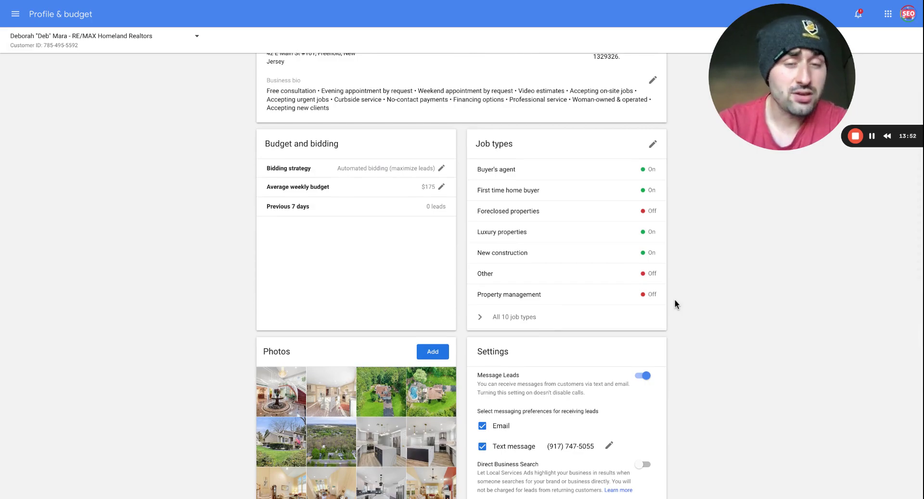
scroll(734, 248, up, 1)
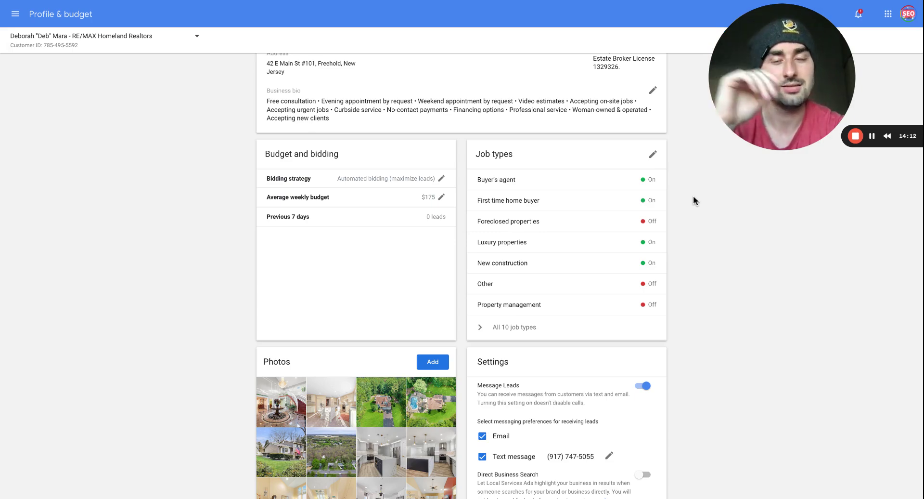
click(650, 93)
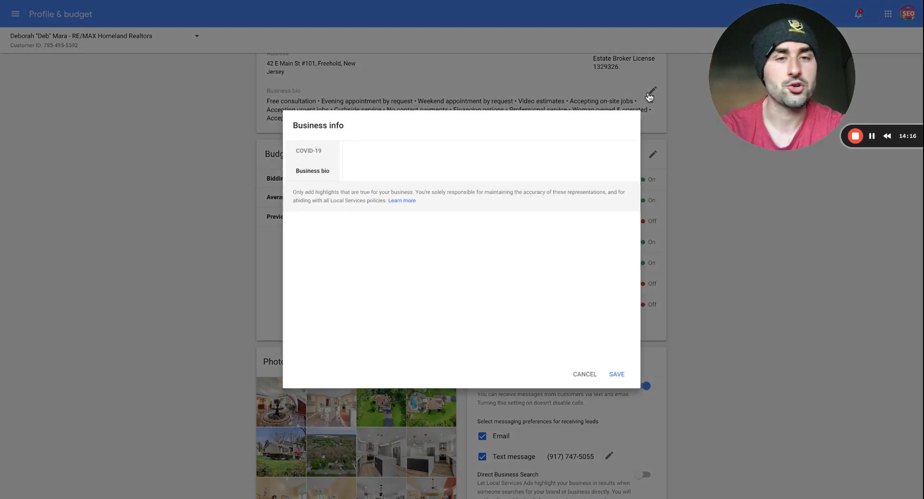
scroll(488, 272, down, 3)
scroll(488, 271, up, 3)
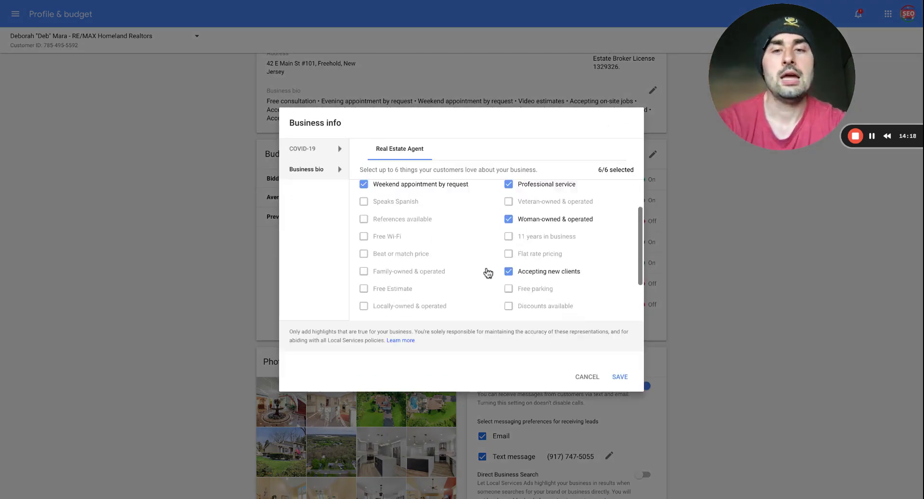
scroll(527, 203, down, 1)
scroll(549, 201, up, 1)
scroll(561, 216, down, 1)
scroll(564, 226, up, 1)
scroll(564, 227, down, 2)
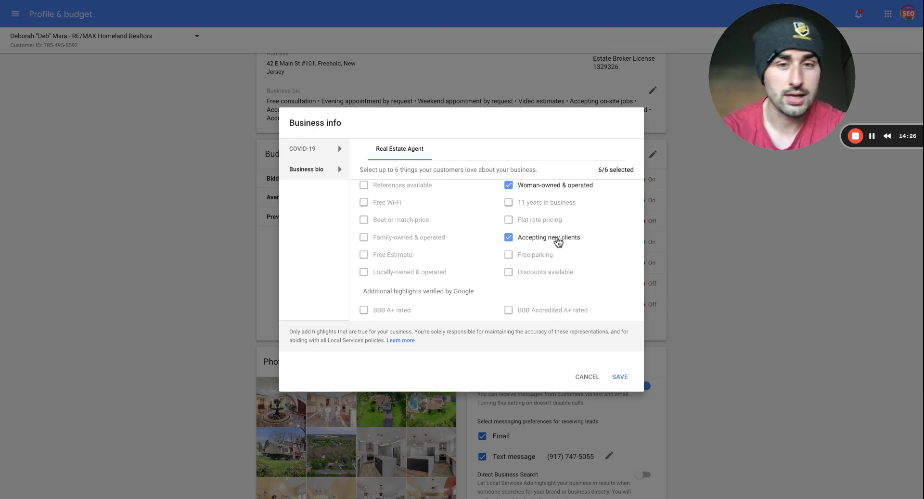
click(579, 377)
- Review the profile's headshot, professionals, service areas and business hours, and return to the ad status and business details
scroll(705, 273, down, 1)
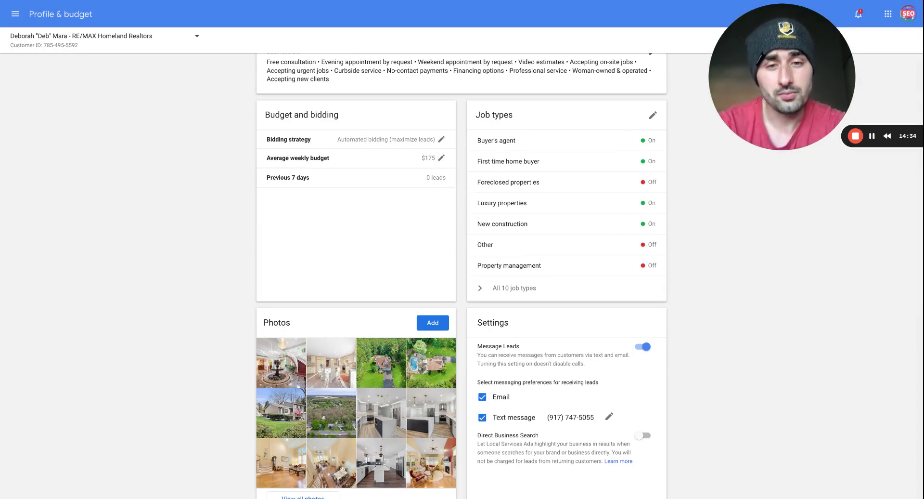
scroll(679, 288, down, 10)
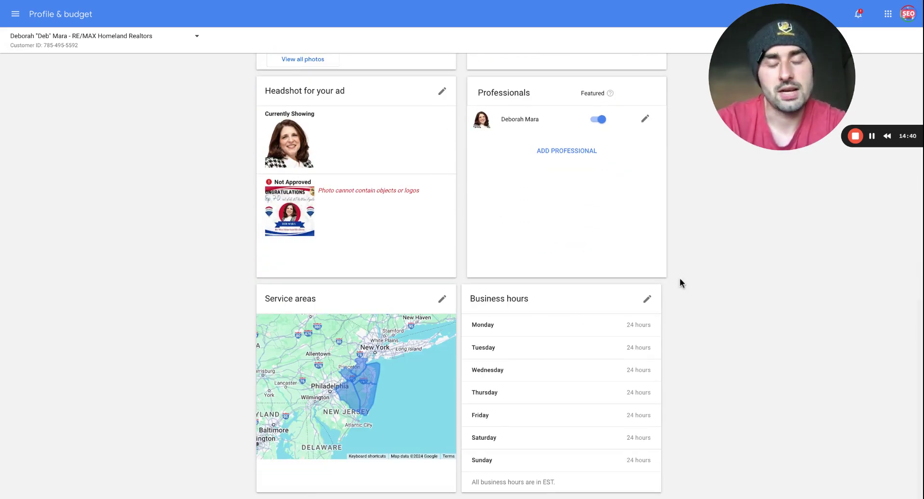
scroll(688, 292, up, 10)
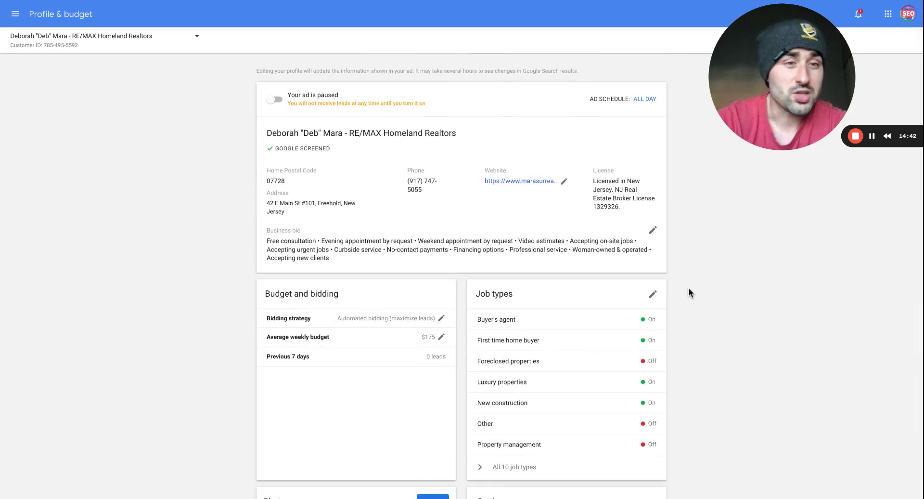